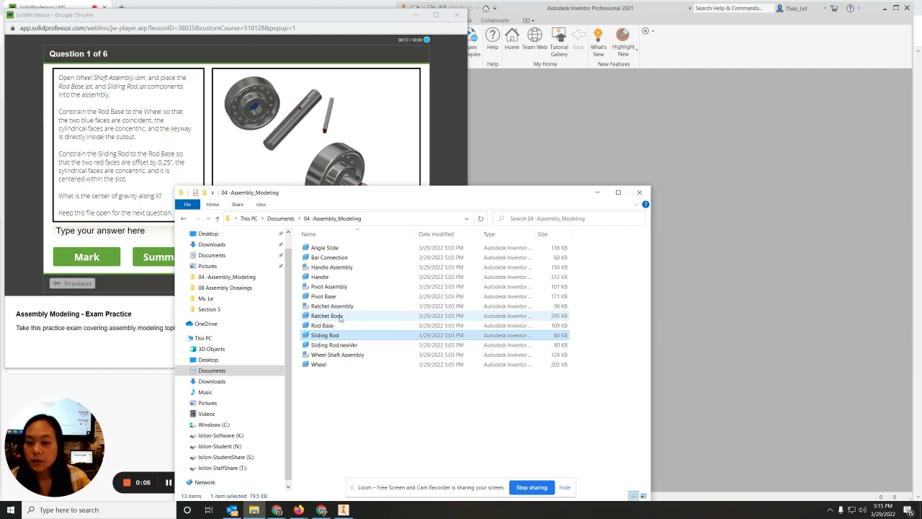
Open the Wheel Shaft Assembly and place one Rod Base and one Sliding Rod from the 04 -Assembly_Modeling folder into it.
{"action": "right_click", "coordinate": [316, 353]}
{"action": "left_click", "coordinate": [335, 358]}
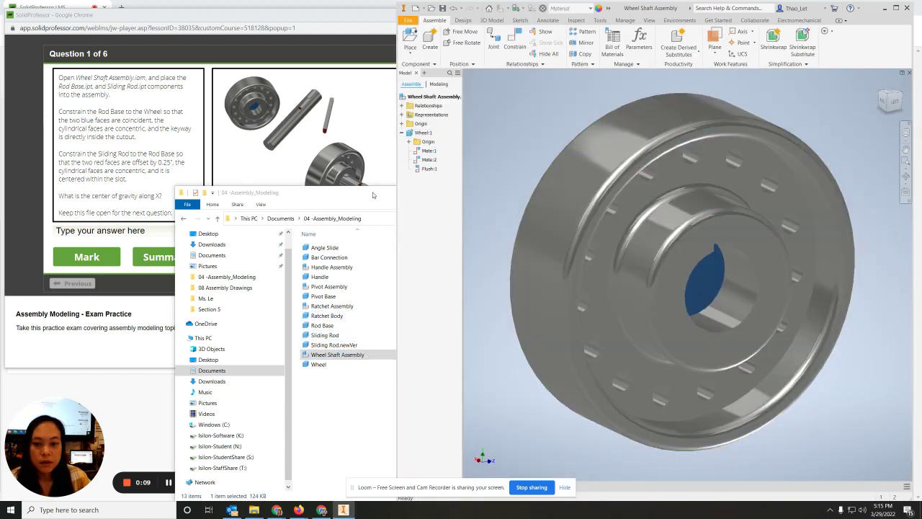
{"action": "left_click", "coordinate": [372, 192]}
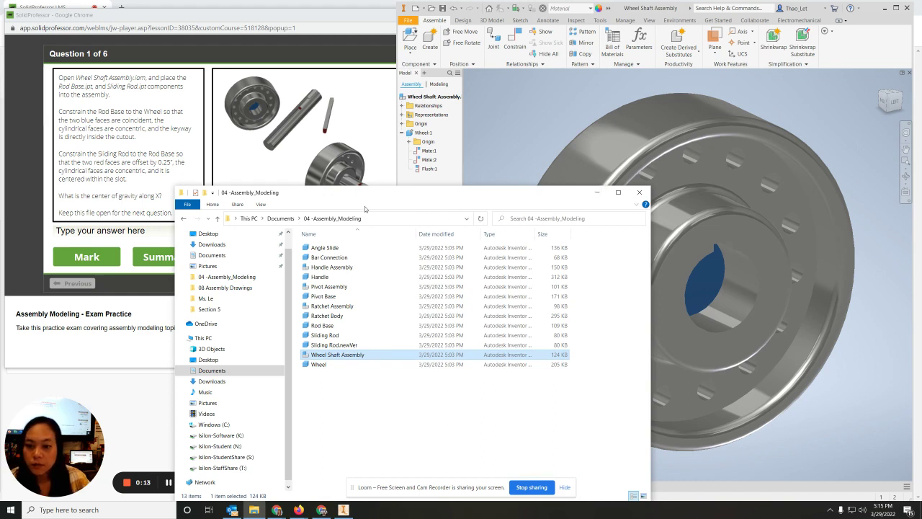
{"action": "left_click_drag", "start_coordinate": [368, 193], "coordinate": [327, 195]}
{"action": "left_click_drag", "start_coordinate": [282, 328], "coordinate": [851, 430]}
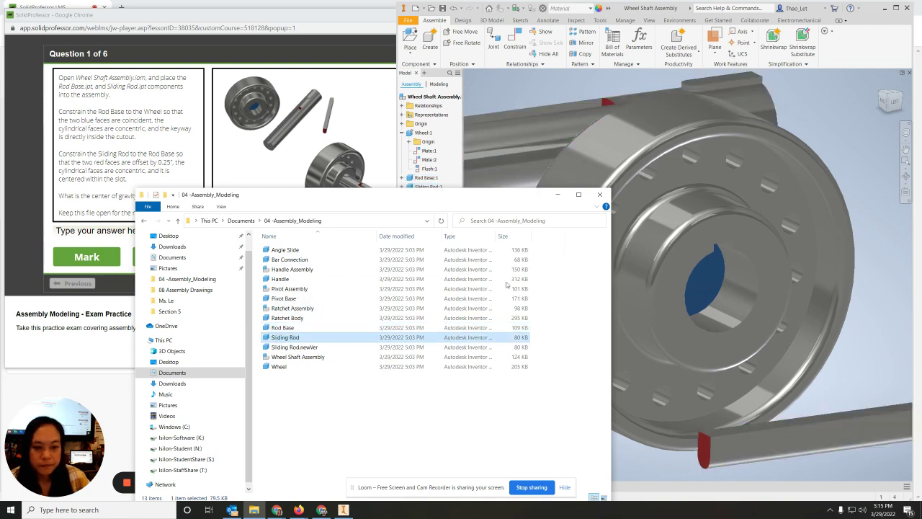
{"action": "left_click", "coordinate": [558, 194]}
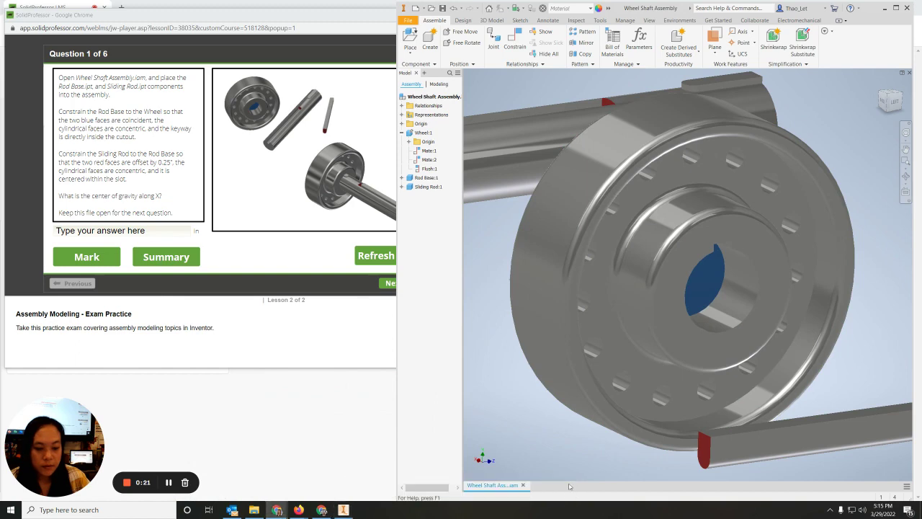
Start a Rigid joint connecting the center of the Rod Base's blue end face to the center of the wheel's blue face.
{"action": "scroll", "coordinate": [773, 312], "scroll_direction": "down", "scroll_amount": 3}
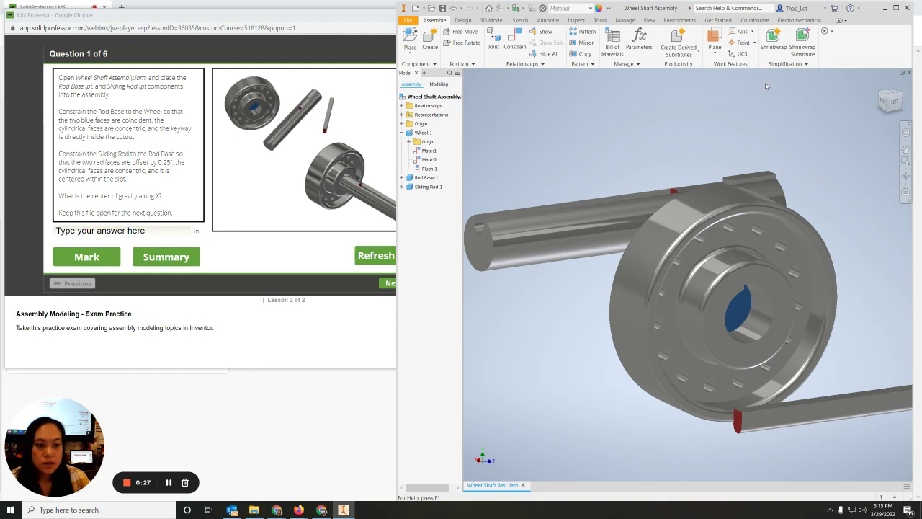
{"action": "middle_click_drag", "start_coordinate": [823, 225], "coordinate": [764, 232], "text": "shift"}
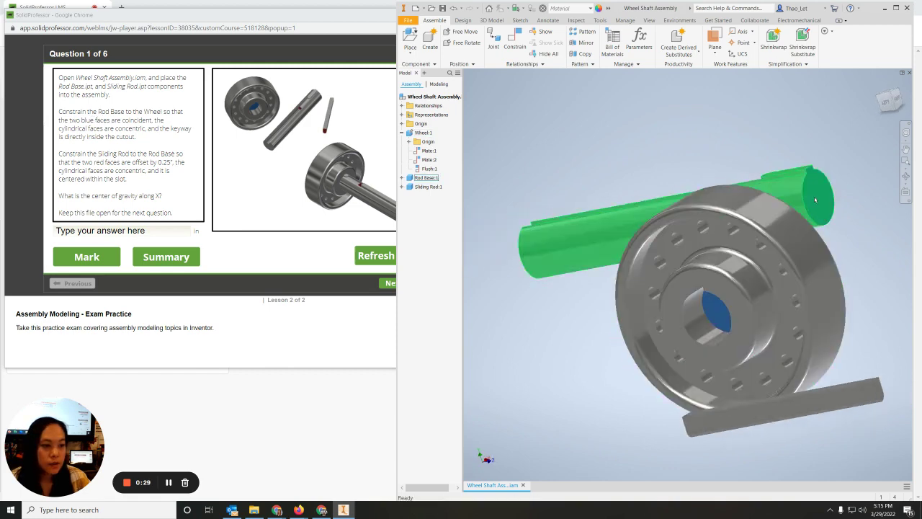
{"action": "left_click", "coordinate": [497, 38]}
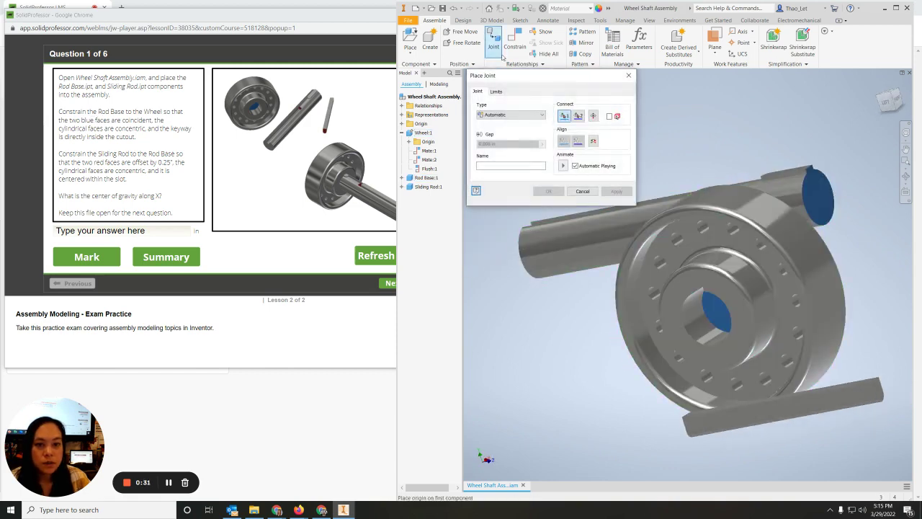
{"action": "left_click", "coordinate": [508, 114]}
{"action": "left_click", "coordinate": [492, 129]}
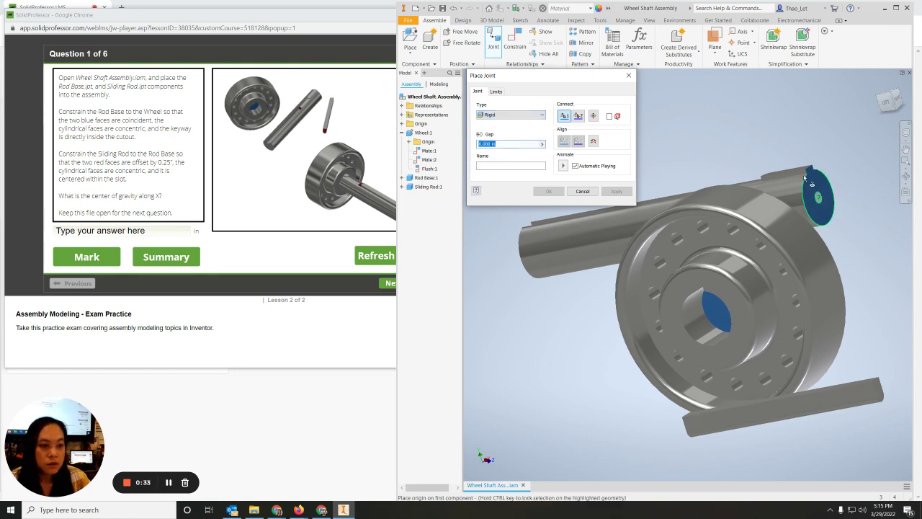
{"action": "left_click", "coordinate": [818, 198]}
{"action": "middle_click_drag", "start_coordinate": [821, 209], "coordinate": [839, 325], "text": "shift"}
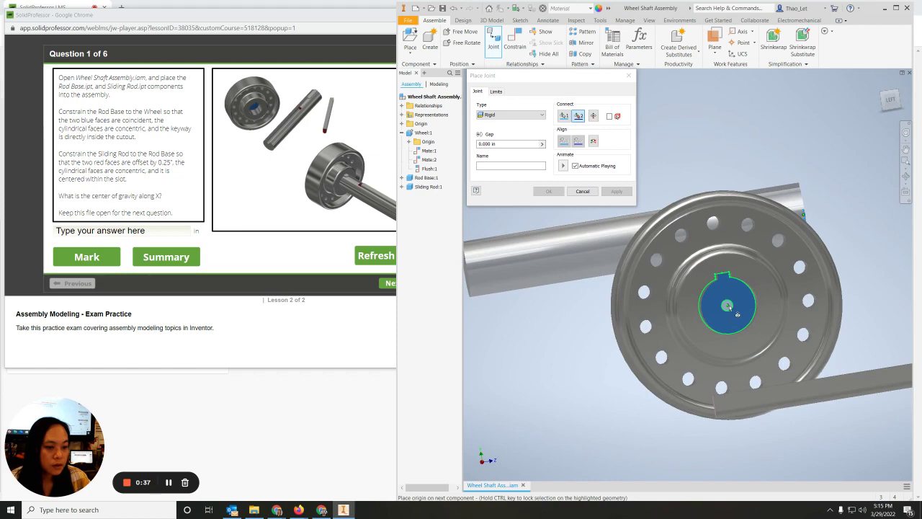
{"action": "left_click", "coordinate": [736, 314]}
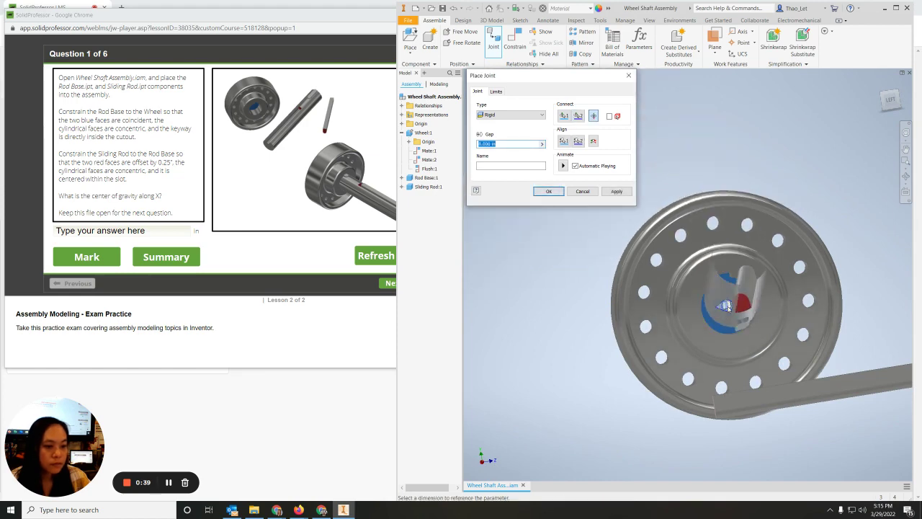
Align the Rod Base's key with the wheel's keyway cutout, apply the rigid joint and finish the Joint command.
{"action": "middle_click_drag", "start_coordinate": [758, 361], "coordinate": [767, 394], "text": "shift"}
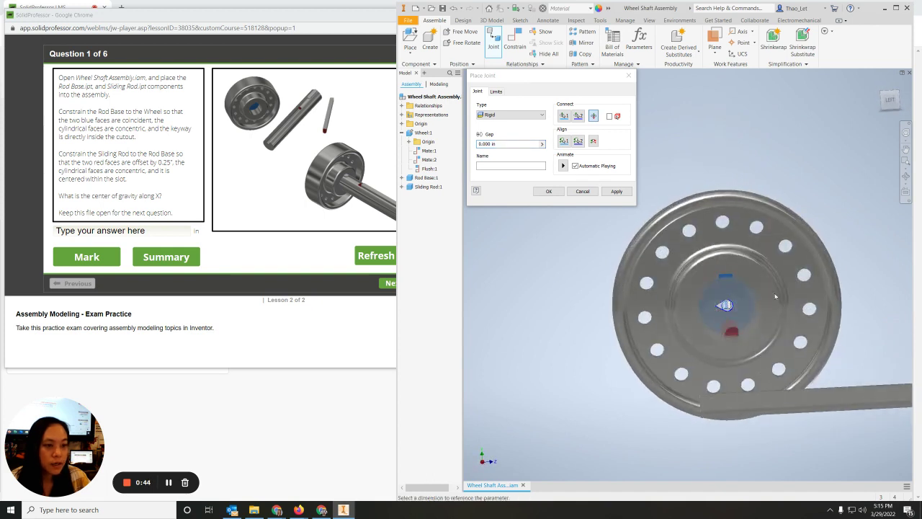
{"action": "left_click", "coordinate": [562, 142]}
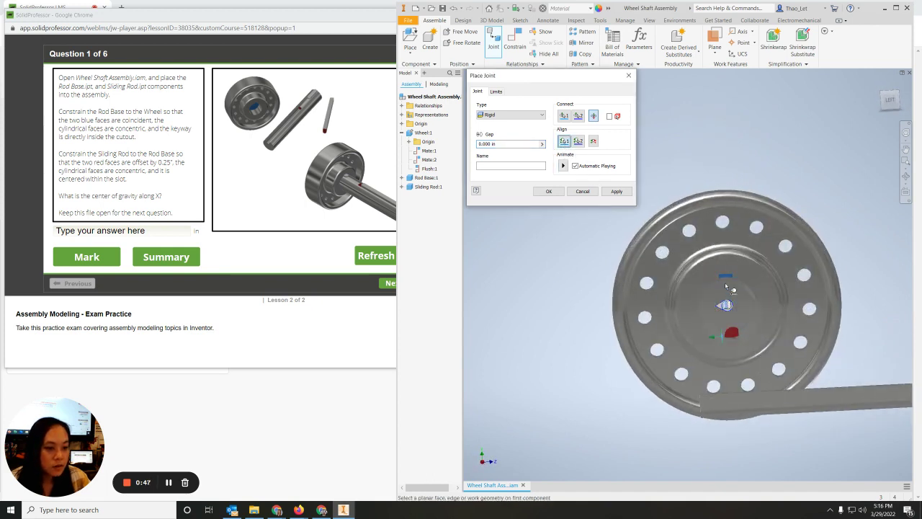
{"action": "middle_click_drag", "start_coordinate": [726, 276], "coordinate": [747, 283], "text": "shift"}
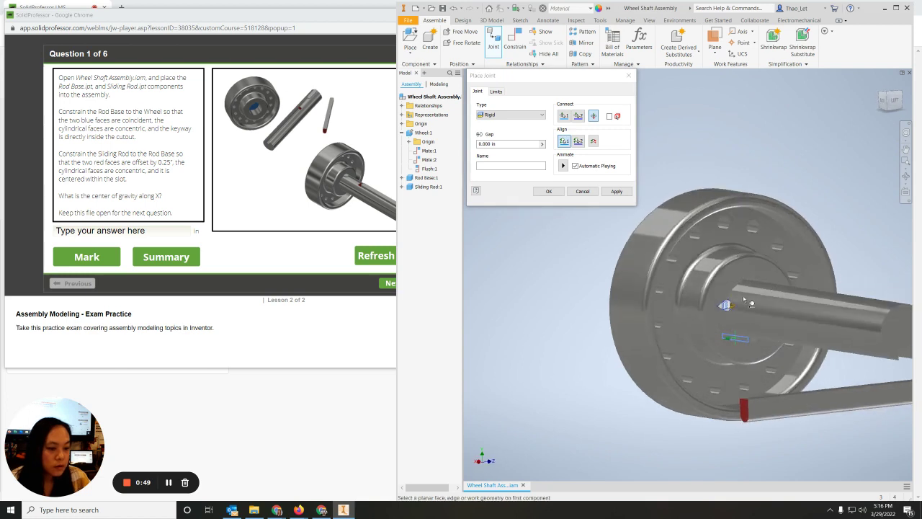
{"action": "left_click", "coordinate": [733, 283]}
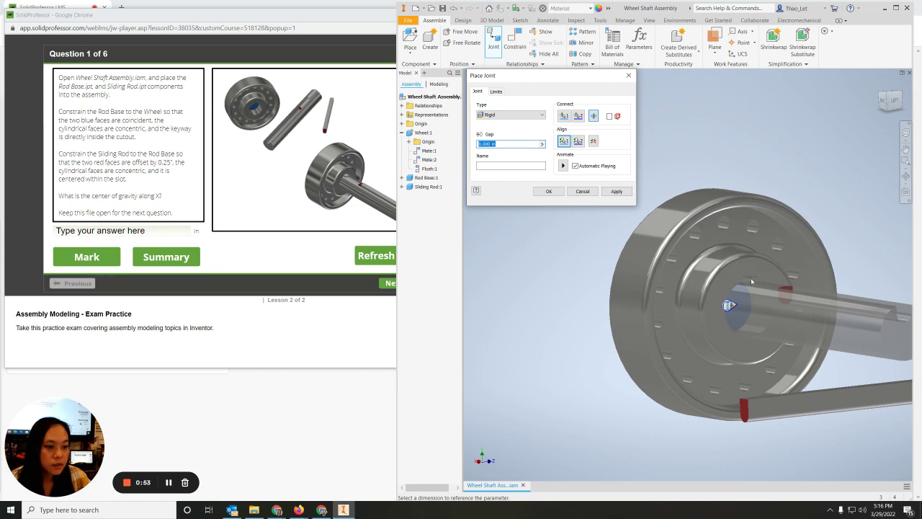
{"action": "left_click", "coordinate": [614, 192]}
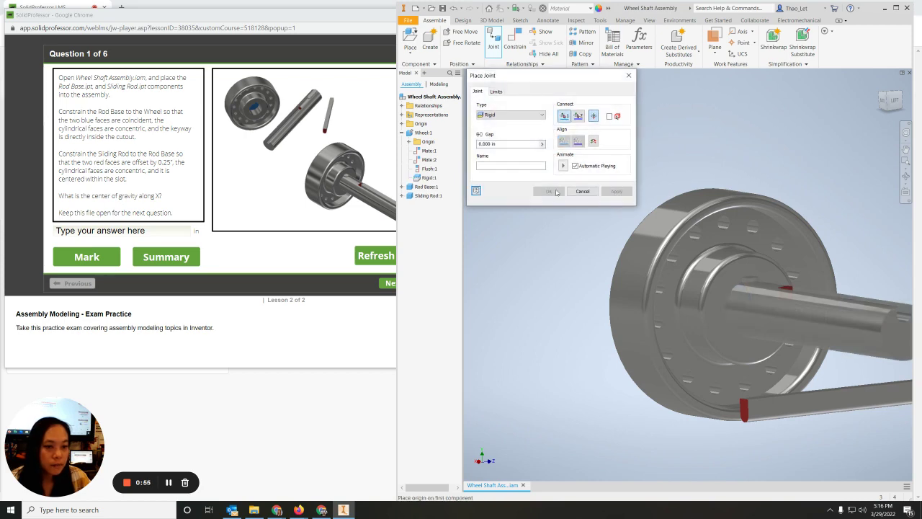
{"action": "left_click", "coordinate": [582, 192]}
Add a Rigid joint between the Sliding Rod's red end face and the red face inside the Rod Base's slot.
{"action": "middle_click_drag", "start_coordinate": [677, 259], "coordinate": [726, 281], "text": "shift"}
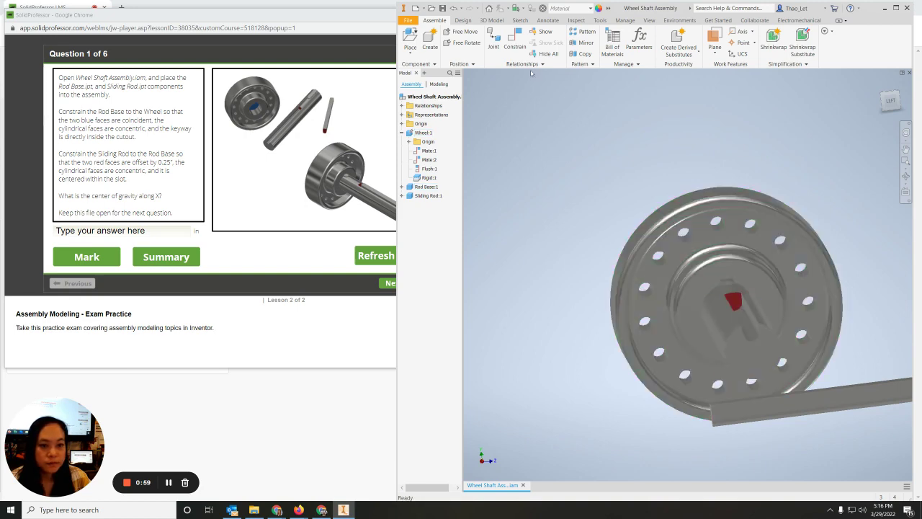
{"action": "left_click", "coordinate": [494, 39]}
{"action": "left_click", "coordinate": [508, 115]}
{"action": "left_click", "coordinate": [501, 133]}
{"action": "middle_click_drag", "start_coordinate": [792, 452], "coordinate": [840, 445], "text": "shift"}
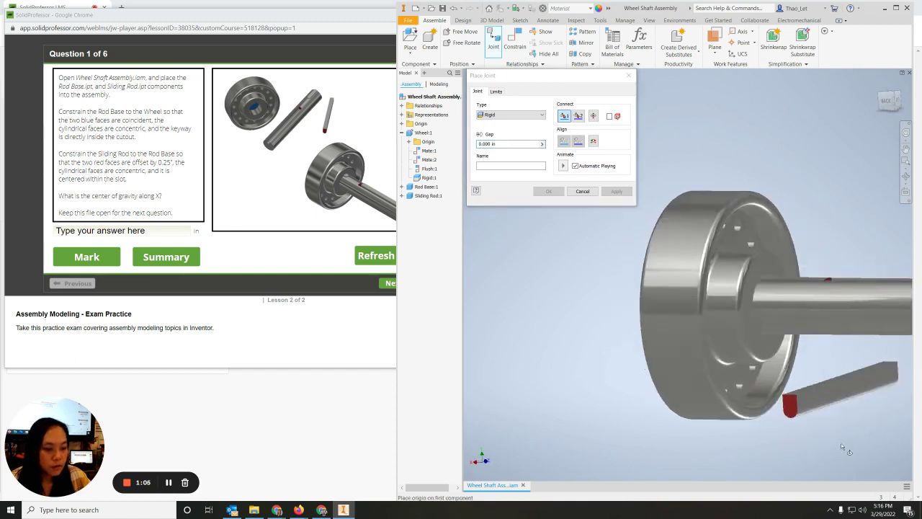
{"action": "left_click", "coordinate": [793, 409]}
{"action": "middle_click_drag", "start_coordinate": [793, 410], "coordinate": [782, 436], "text": "shift"}
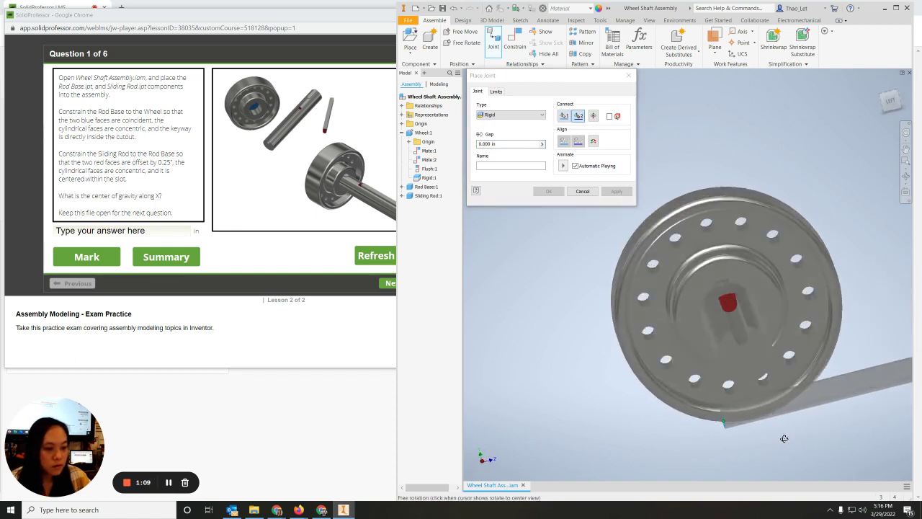
{"action": "left_click", "coordinate": [731, 303]}
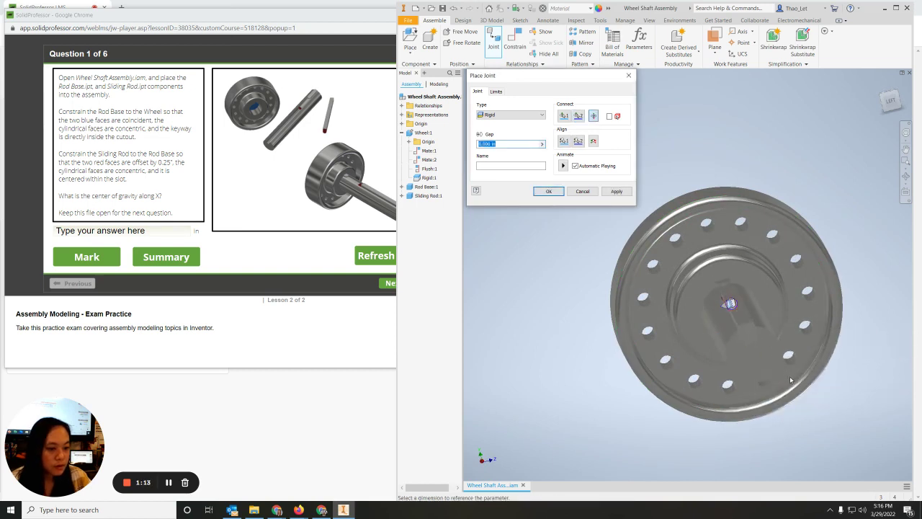
{"action": "middle_click_drag", "start_coordinate": [790, 380], "coordinate": [648, 288], "text": "shift"}
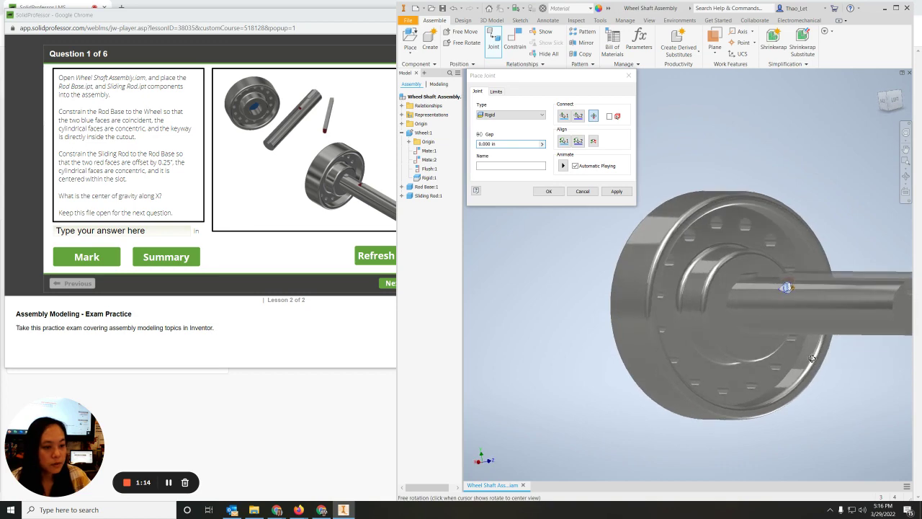
{"action": "left_click", "coordinate": [553, 193]}
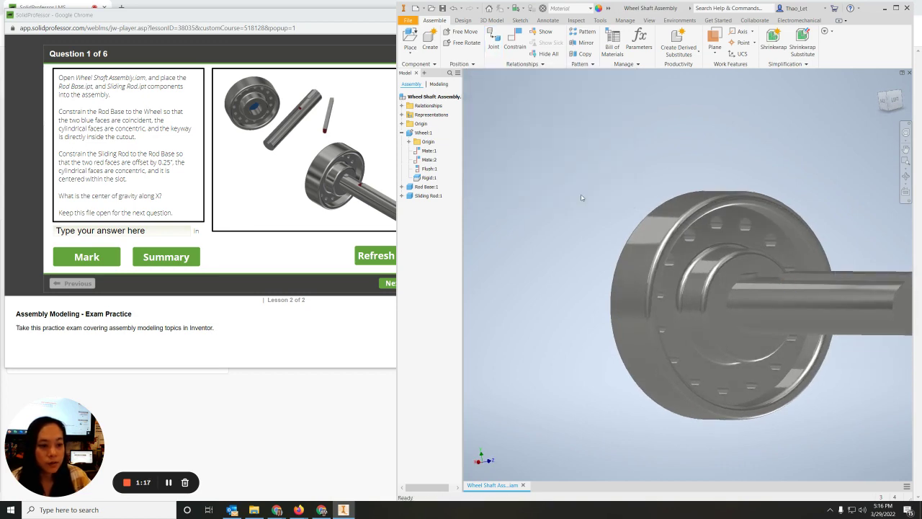
Update the assembly's physical properties in iProperties to read the center of gravity along X.
{"action": "key", "text": "F5"}
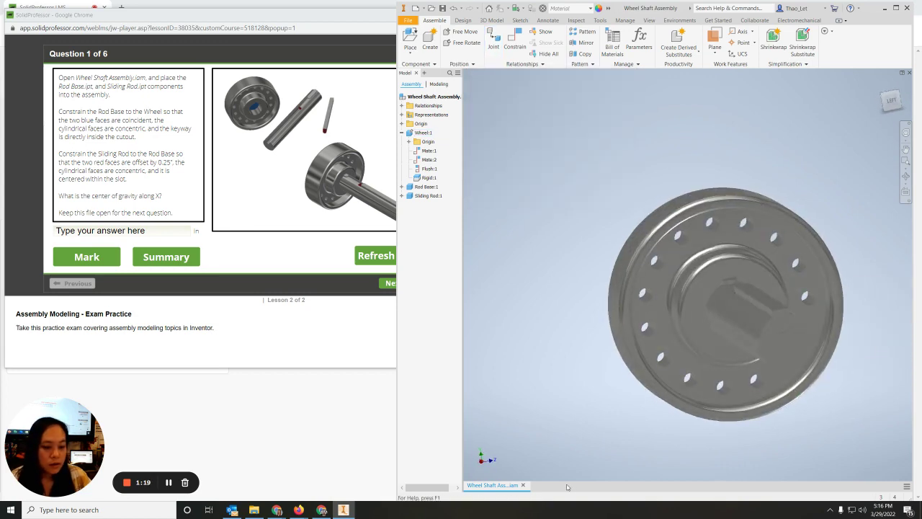
{"action": "right_click", "coordinate": [490, 486]}
{"action": "left_click", "coordinate": [490, 471]}
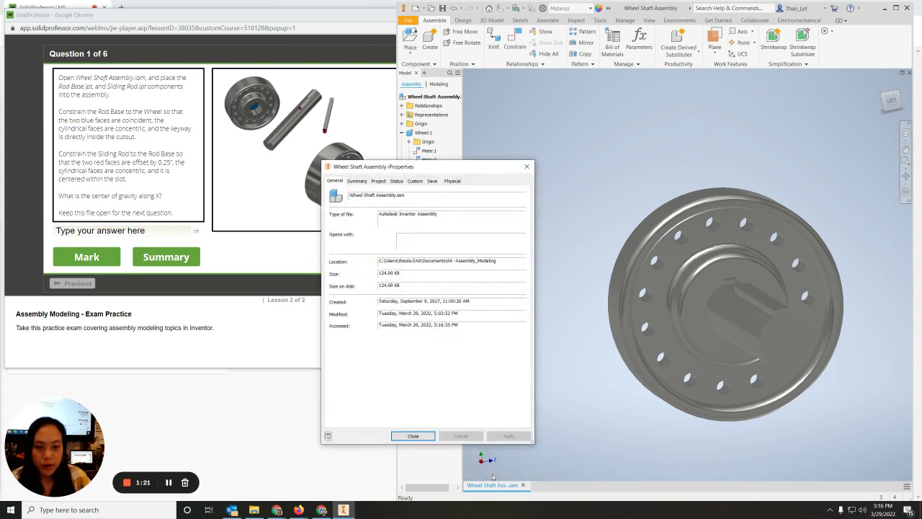
{"action": "left_click", "coordinate": [450, 180]}
{"action": "left_click", "coordinate": [502, 201]}
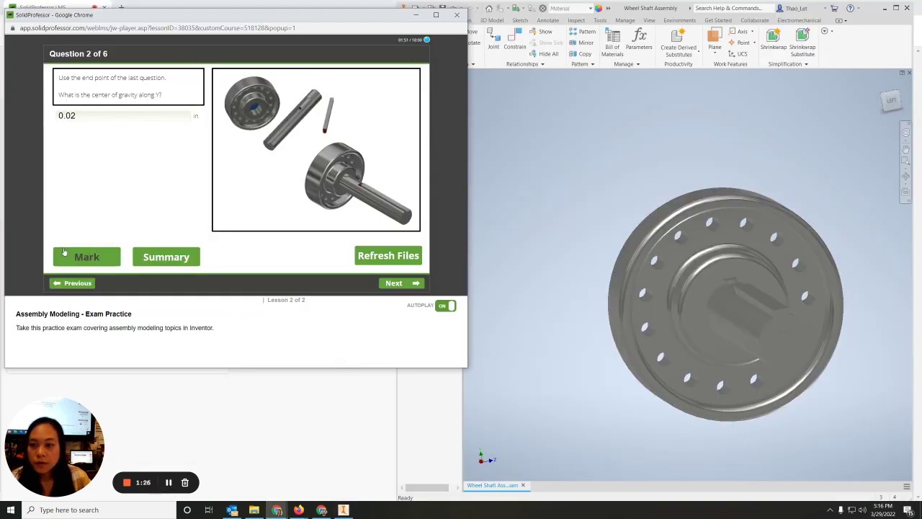
Clear the answer to exam question 2, revisit question 1 and return to question 2.
{"action": "double_click", "coordinate": [103, 113]}
{"action": "key", "text": "BackSpace"}
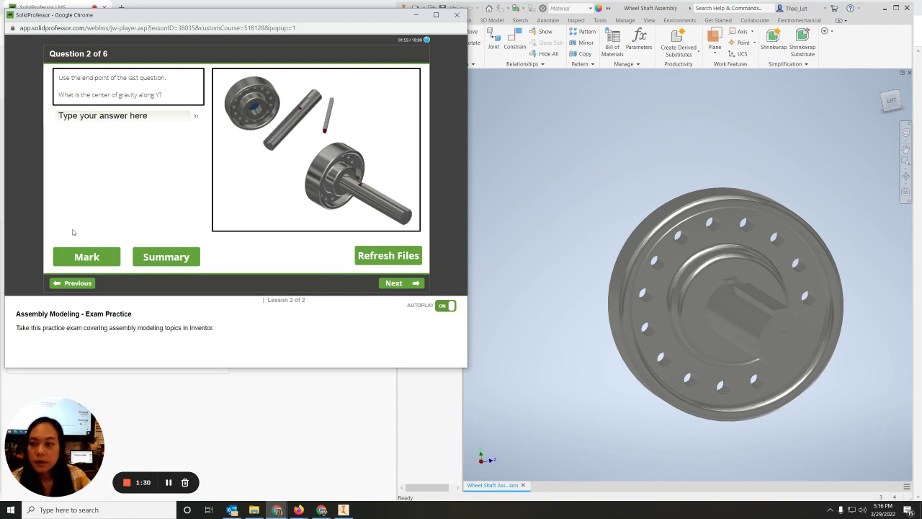
{"action": "left_click", "coordinate": [75, 282]}
{"action": "left_click", "coordinate": [411, 283]}
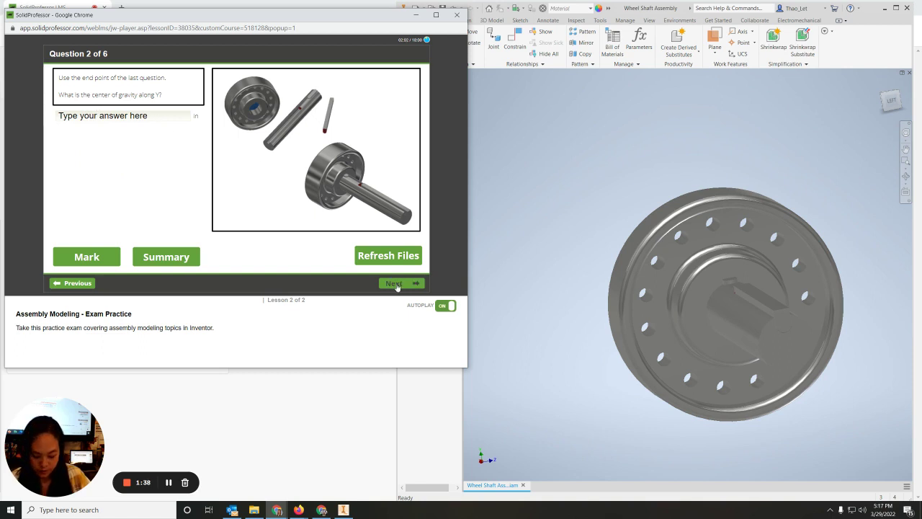
Check the center of gravity along Y in the assembly's physical iProperties and close the dialog.
{"action": "right_click", "coordinate": [492, 484]}
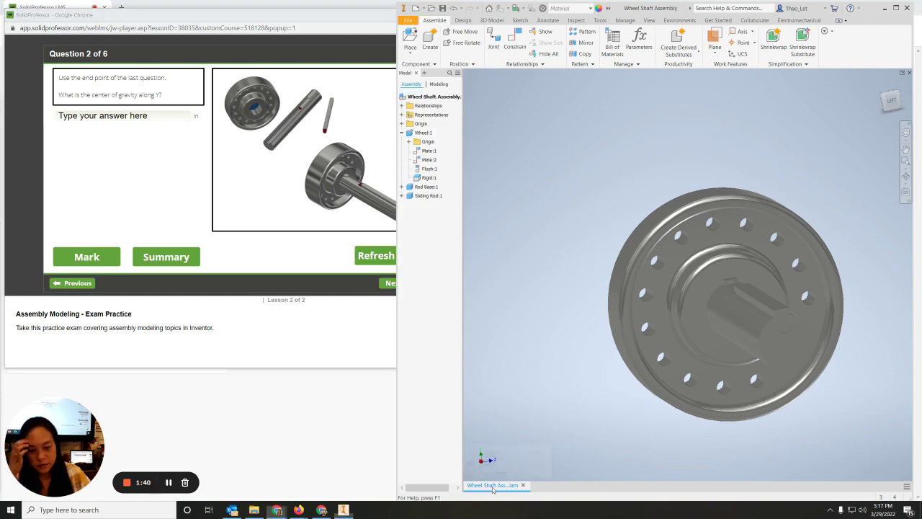
{"action": "left_click", "coordinate": [493, 473]}
{"action": "left_click", "coordinate": [451, 181]}
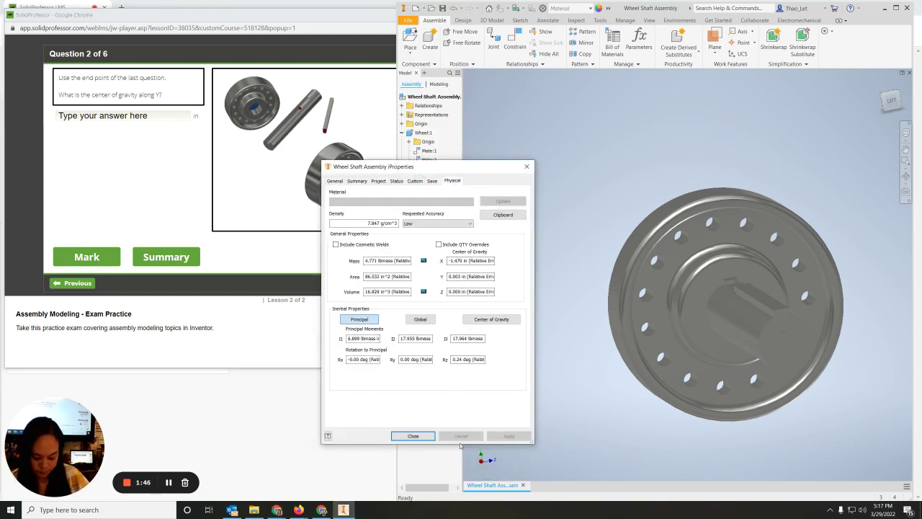
{"action": "left_click", "coordinate": [413, 436]}
Advance the exam to question 3, look at the Free Rotate tool in the assembly, and move on to question 4.
{"action": "left_click", "coordinate": [392, 301]}
{"action": "left_click", "coordinate": [393, 283]}
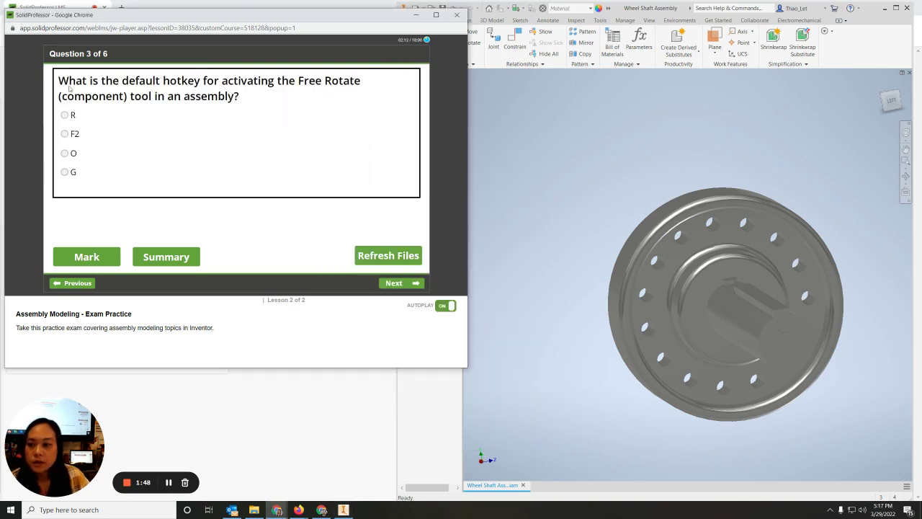
{"action": "left_click", "coordinate": [604, 152]}
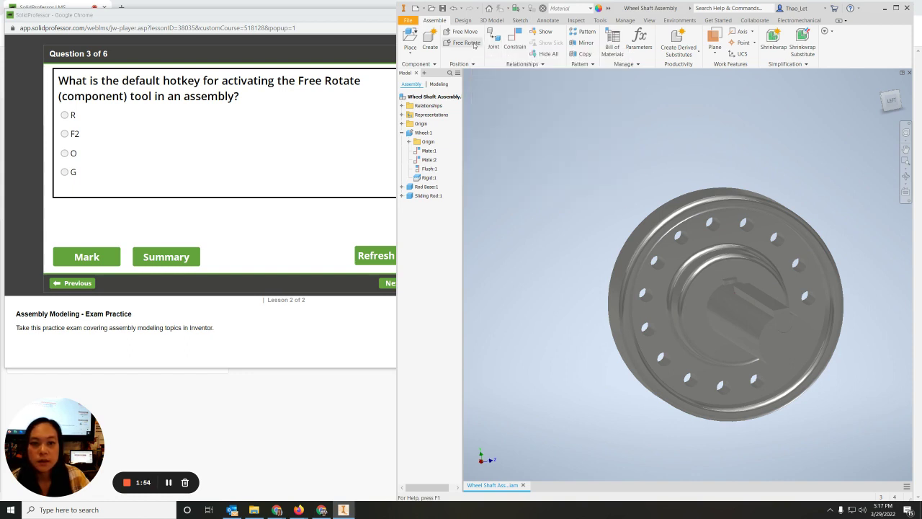
{"action": "left_click", "coordinate": [332, 225]}
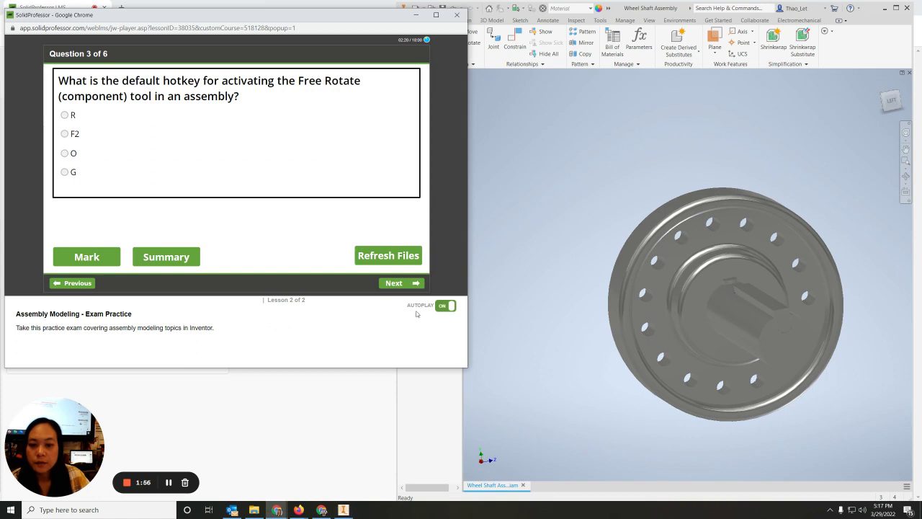
{"action": "left_click", "coordinate": [406, 285]}
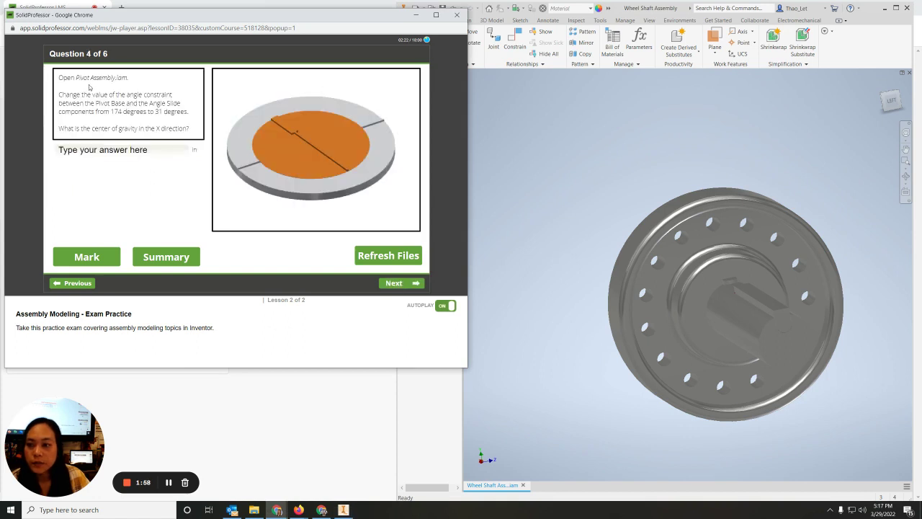
Close the Wheel Shaft Assembly without saving and bring up the 04 -Assembly_Modeling folder.
{"action": "left_click", "coordinate": [466, 368]}
{"action": "left_click", "coordinate": [522, 484]}
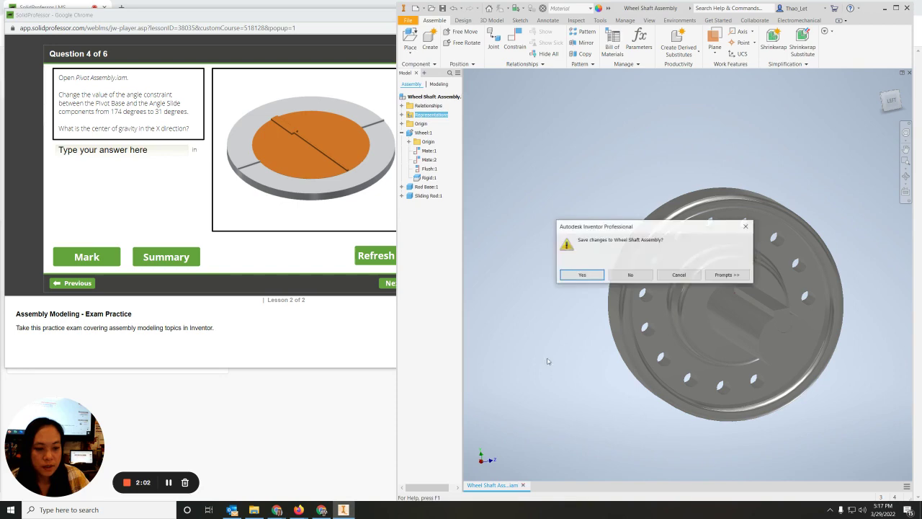
{"action": "left_click", "coordinate": [631, 275]}
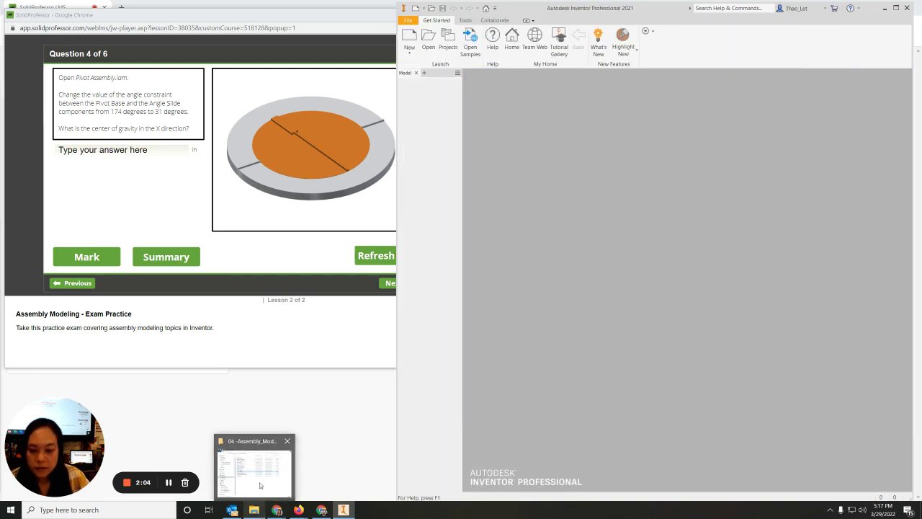
{"action": "left_click", "coordinate": [258, 495]}
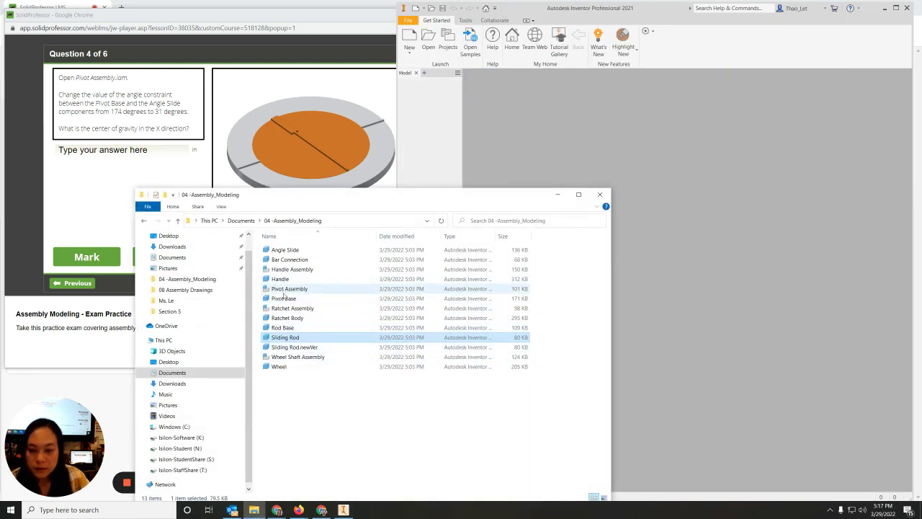
Open the Pivot Assembly and set the angle constraint between the Pivot Base and the Angle Slide to 31 degrees.
{"action": "double_click", "coordinate": [285, 289]}
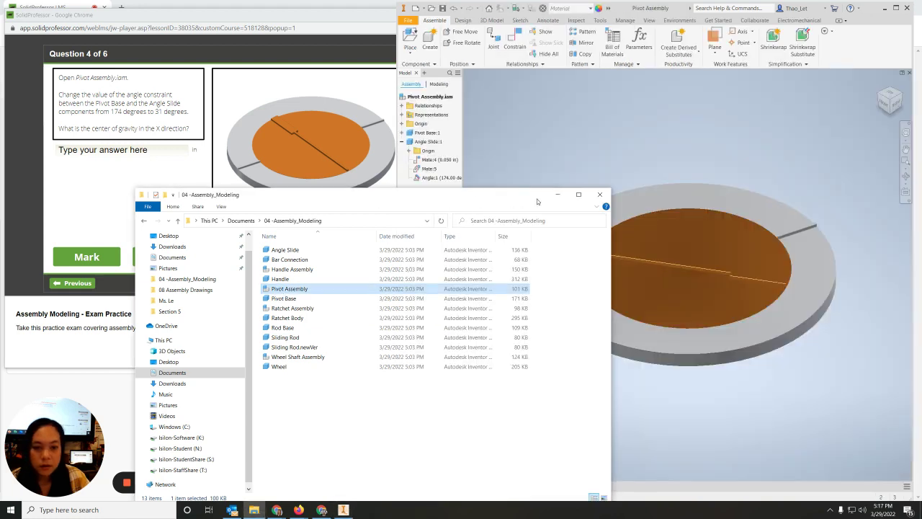
{"action": "left_click", "coordinate": [557, 195]}
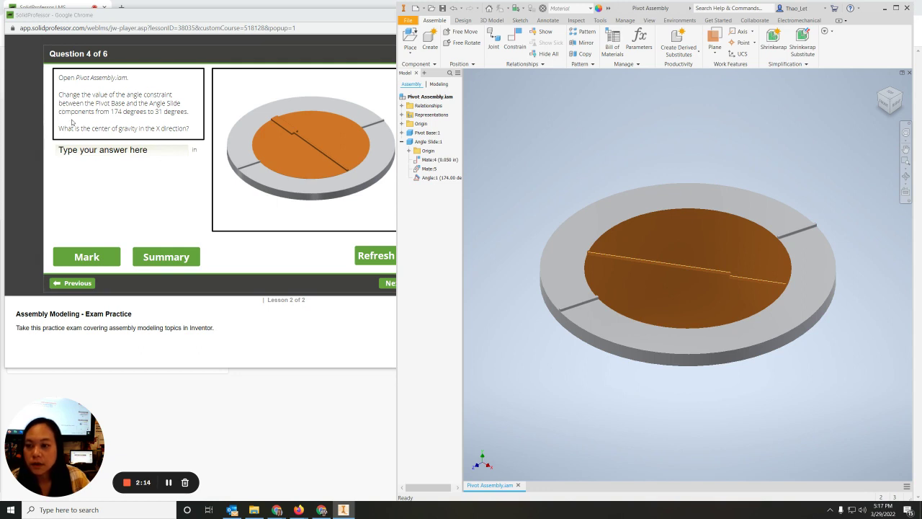
{"action": "double_click", "coordinate": [437, 177]}
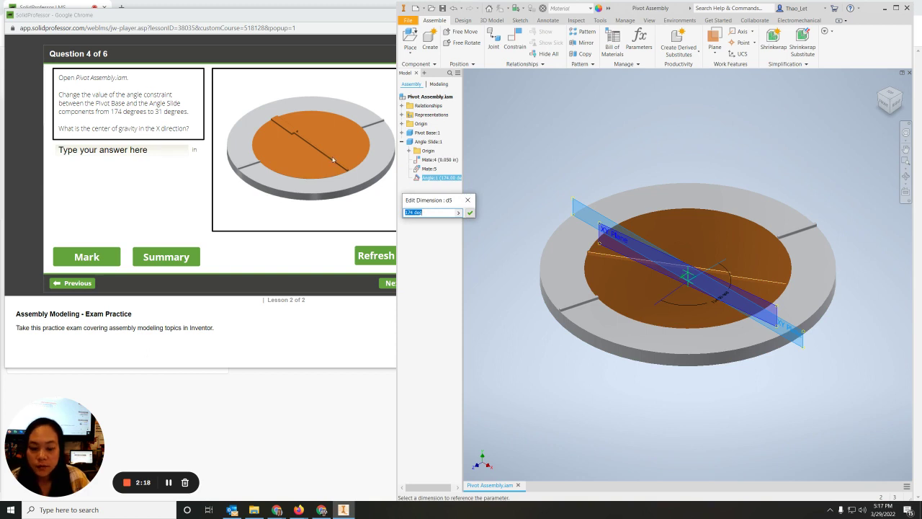
{"action": "type", "text": "31"}
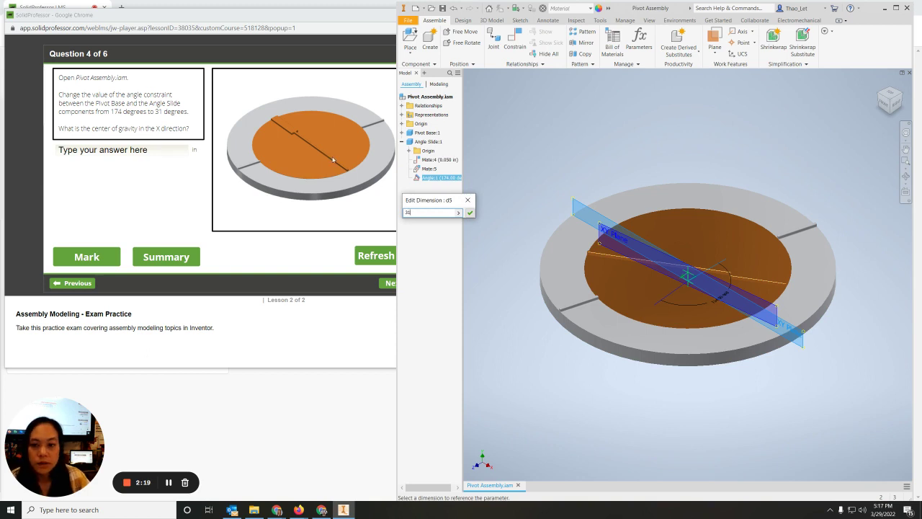
{"action": "left_click", "coordinate": [469, 213]}
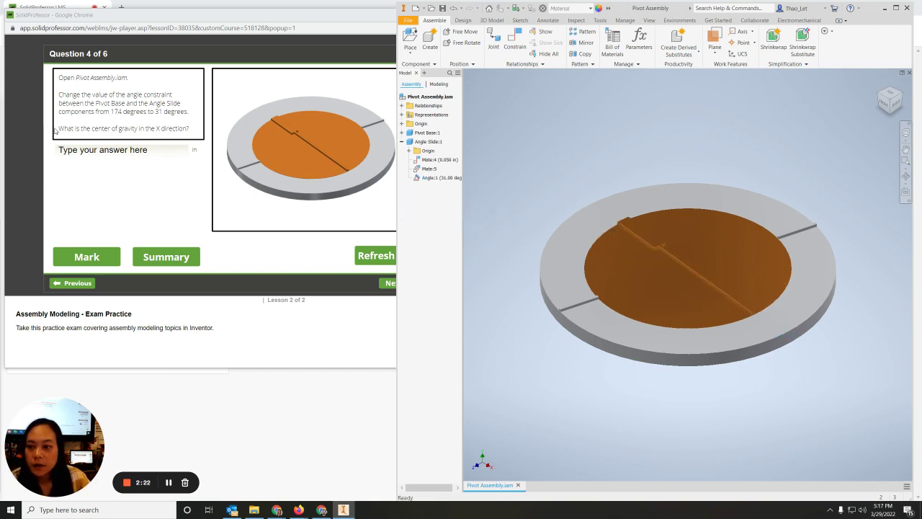
Update the Pivot Assembly's physical iProperties, check the center of gravity along X and close the dialog.
{"action": "right_click", "coordinate": [486, 481]}
{"action": "left_click", "coordinate": [488, 471]}
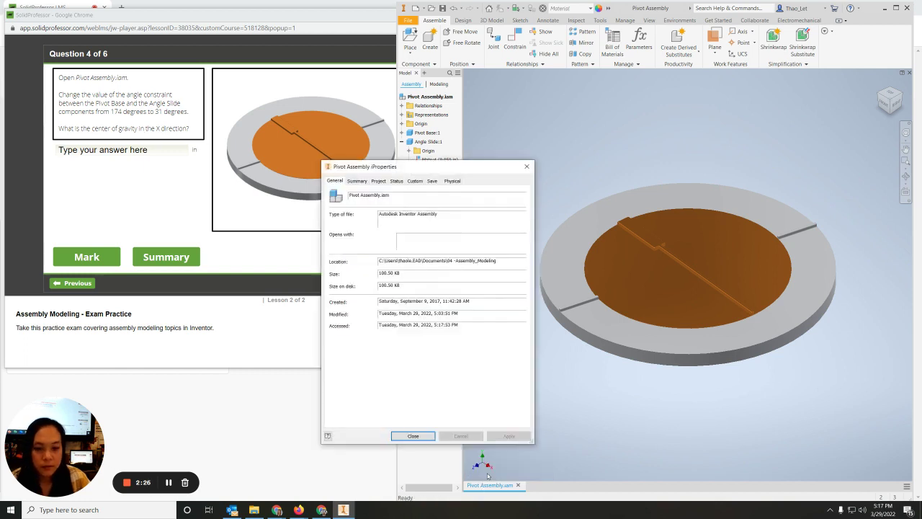
{"action": "left_click", "coordinate": [452, 181]}
{"action": "left_click", "coordinate": [503, 201]}
{"action": "left_click_drag", "start_coordinate": [463, 260], "coordinate": [447, 260]}
{"action": "left_click", "coordinate": [416, 437]}
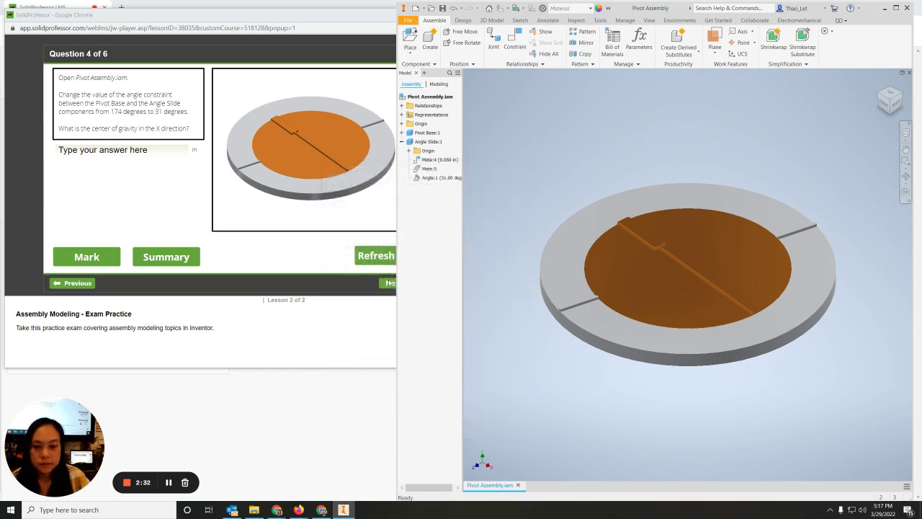
Advance the exam to question 5 and close the Pivot Assembly without saving.
{"action": "left_click", "coordinate": [399, 284]}
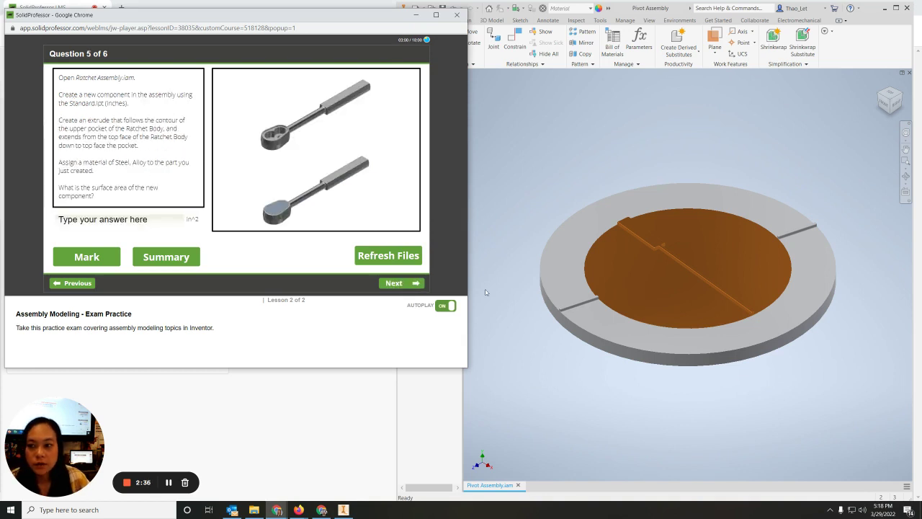
{"action": "left_click", "coordinate": [562, 405]}
{"action": "left_click", "coordinate": [517, 485]}
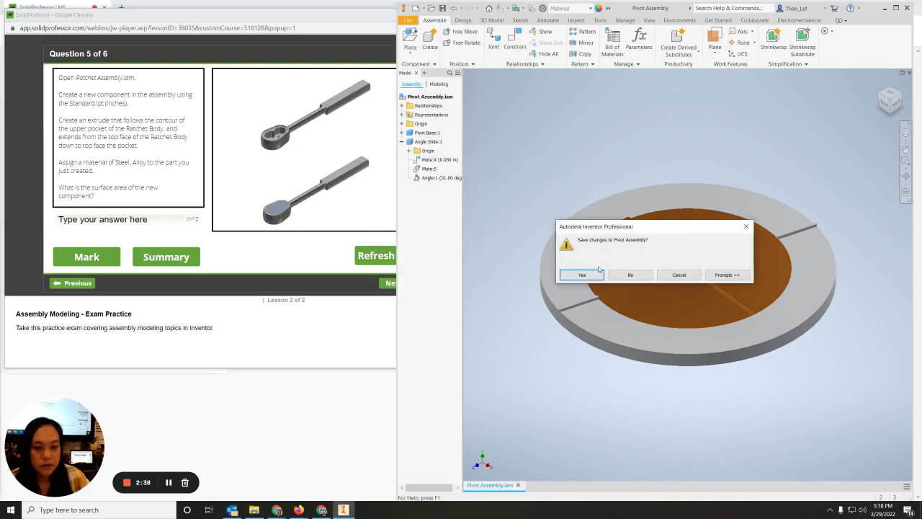
{"action": "left_click", "coordinate": [630, 276]}
Open the Ratchet Assembly from the 04 -Assembly_Modeling folder and close the folder window.
{"action": "left_click", "coordinate": [253, 510]}
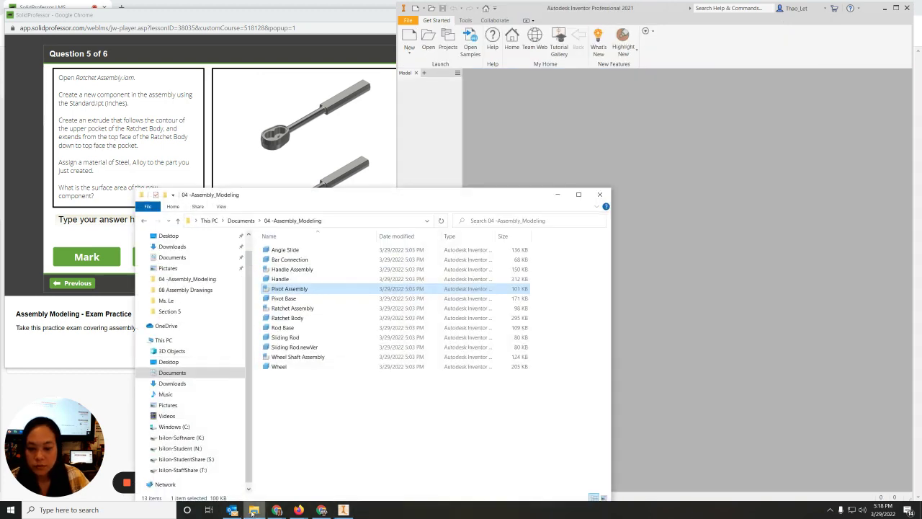
{"action": "double_click", "coordinate": [288, 308]}
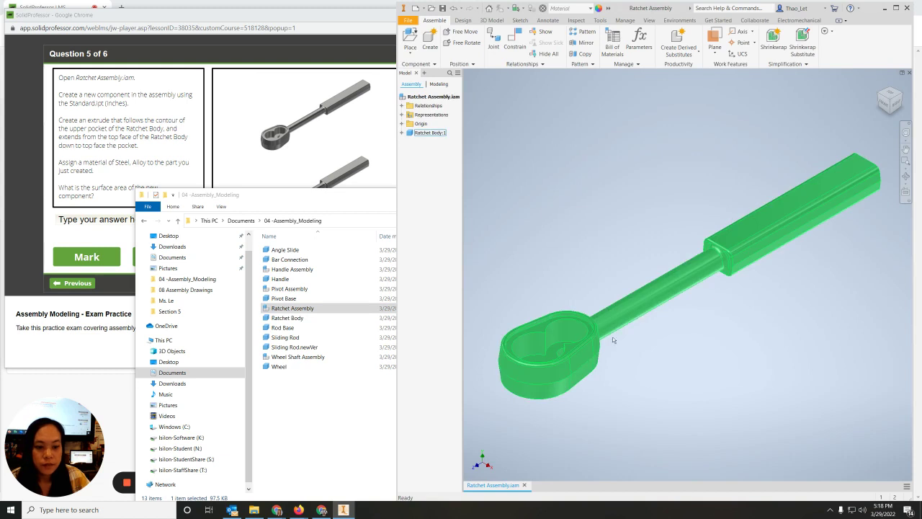
{"action": "left_click", "coordinate": [253, 509]}
{"action": "left_click", "coordinate": [600, 196]}
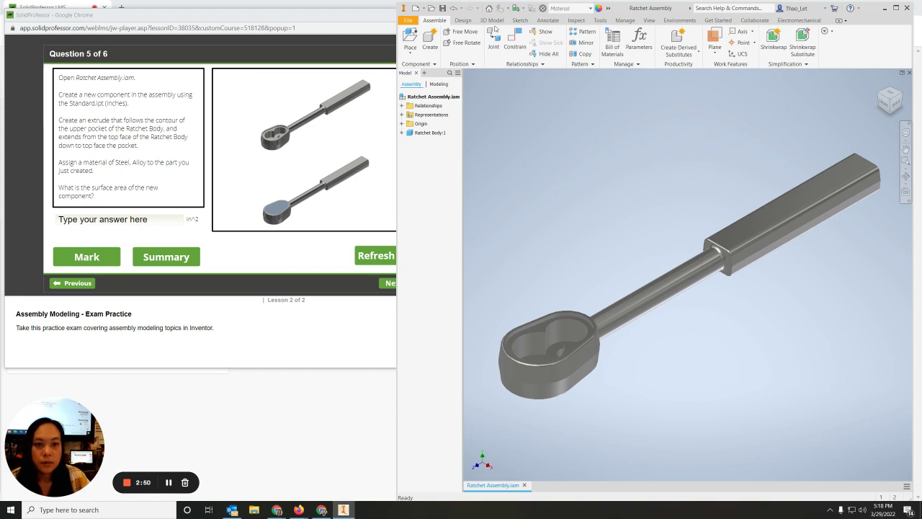
Check the units in the Ratchet Assembly's document settings and close the dialog.
{"action": "left_click", "coordinate": [600, 20]}
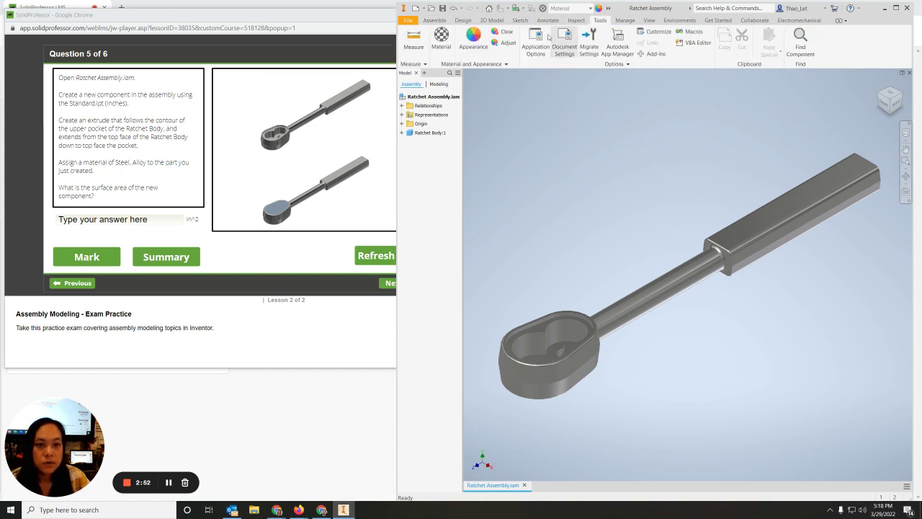
{"action": "left_click", "coordinate": [565, 51]}
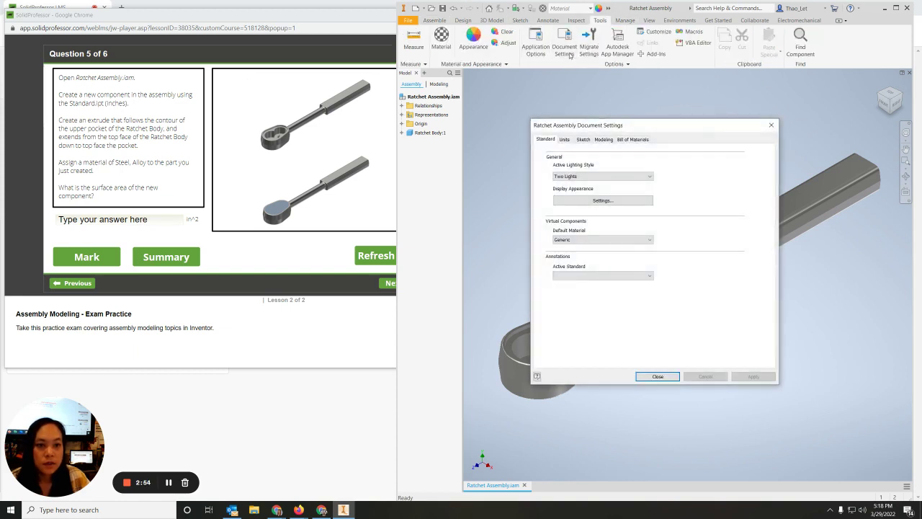
{"action": "left_click", "coordinate": [563, 139]}
{"action": "left_click", "coordinate": [658, 376]}
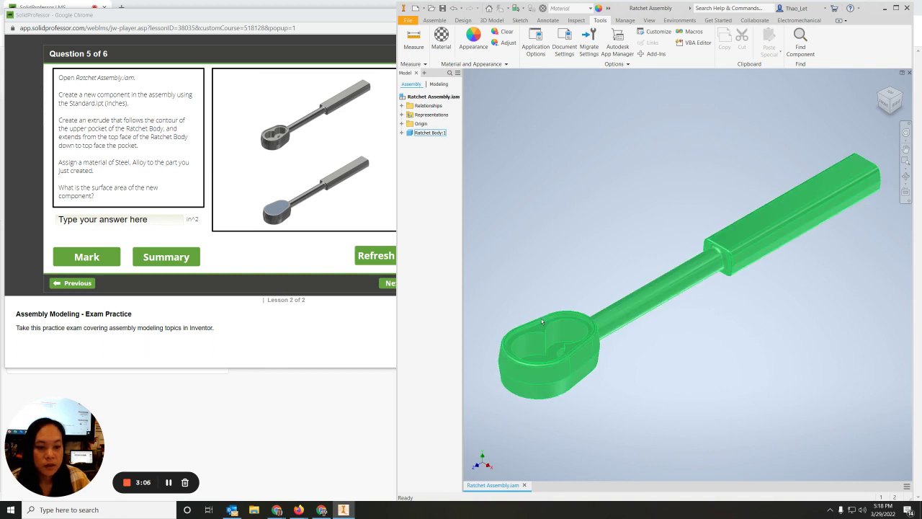
Create an in-place component named Ratchet Cover from the Standard.ipt template on the upper pocket face of the Ratchet Body.
{"action": "left_click", "coordinate": [435, 20]}
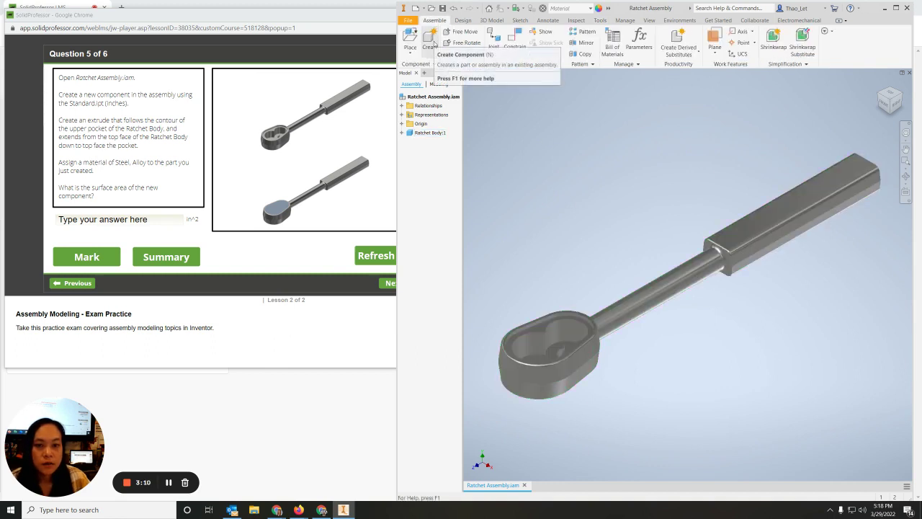
{"action": "left_click", "coordinate": [429, 42]}
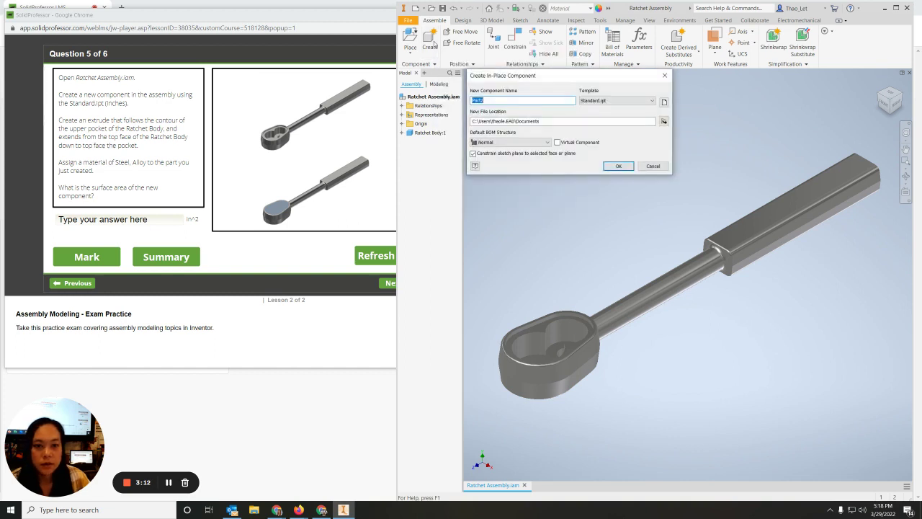
{"action": "left_click", "coordinate": [492, 98]}
{"action": "type", "text": "Ratchet Cover"}
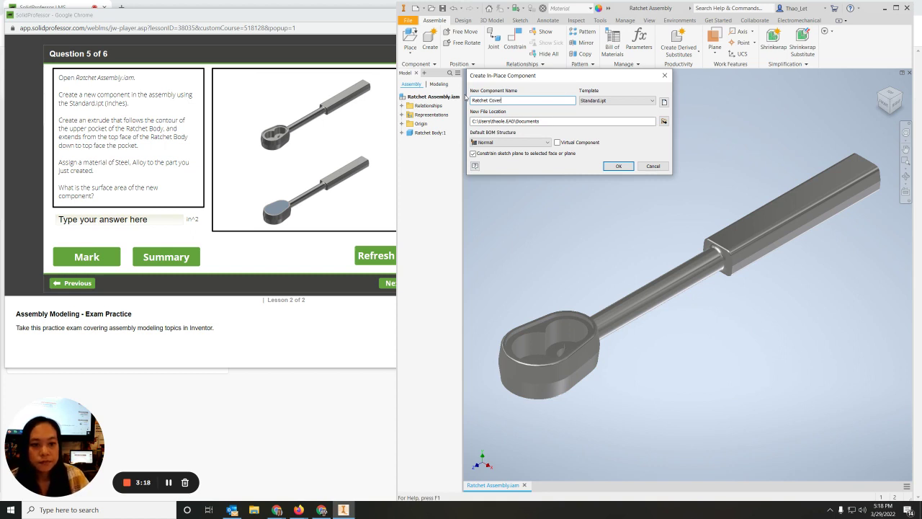
{"action": "left_click", "coordinate": [618, 166]}
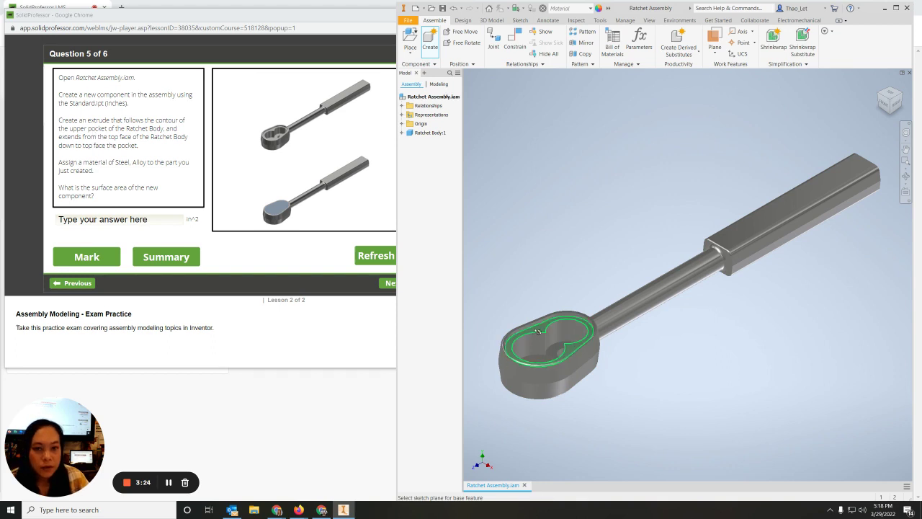
{"action": "left_click", "coordinate": [539, 333]}
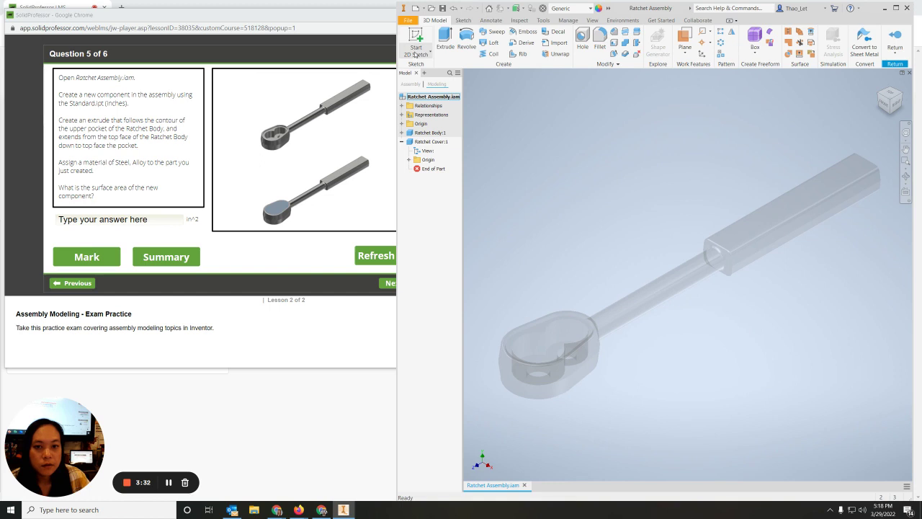
Start a 2D sketch for the Ratchet Cover on the plane lying on the Ratchet Body's upper pocket face.
{"action": "left_click", "coordinate": [417, 54]}
{"action": "left_click", "coordinate": [421, 69]}
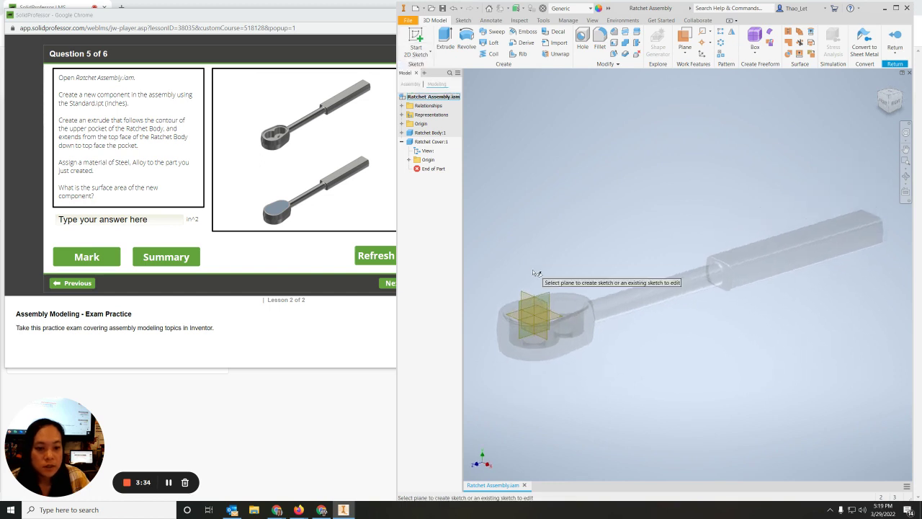
{"action": "left_click", "coordinate": [558, 302]}
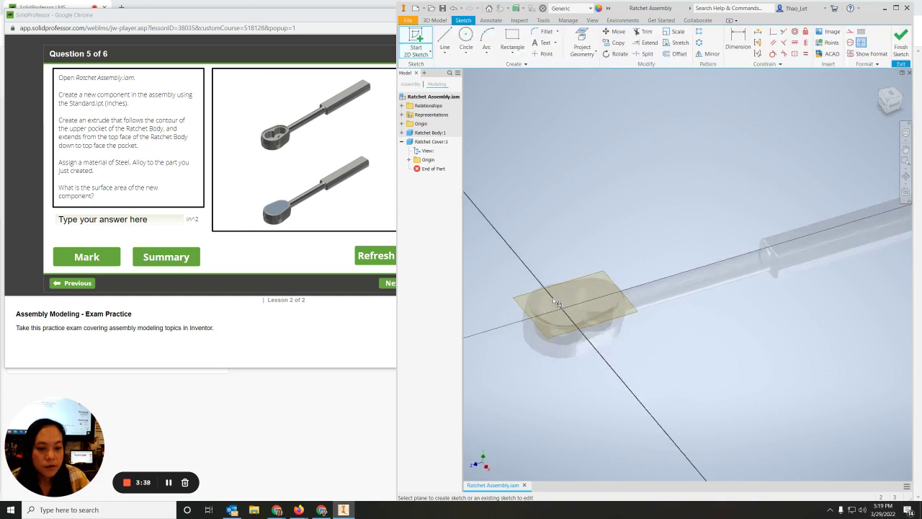
Project the inner double-arc edges and the outer contour of the Ratchet Body's upper pocket into the sketch.
{"action": "middle_click_drag", "start_coordinate": [740, 330], "coordinate": [745, 274], "text": "shift"}
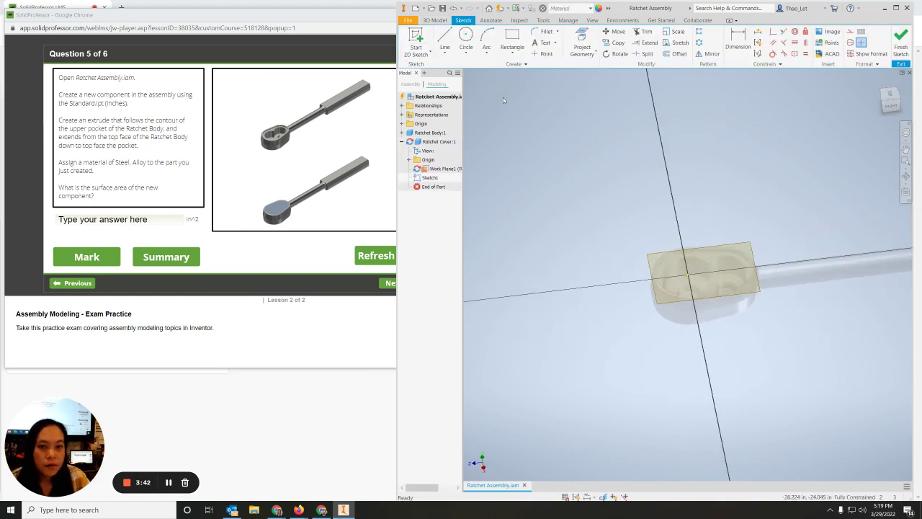
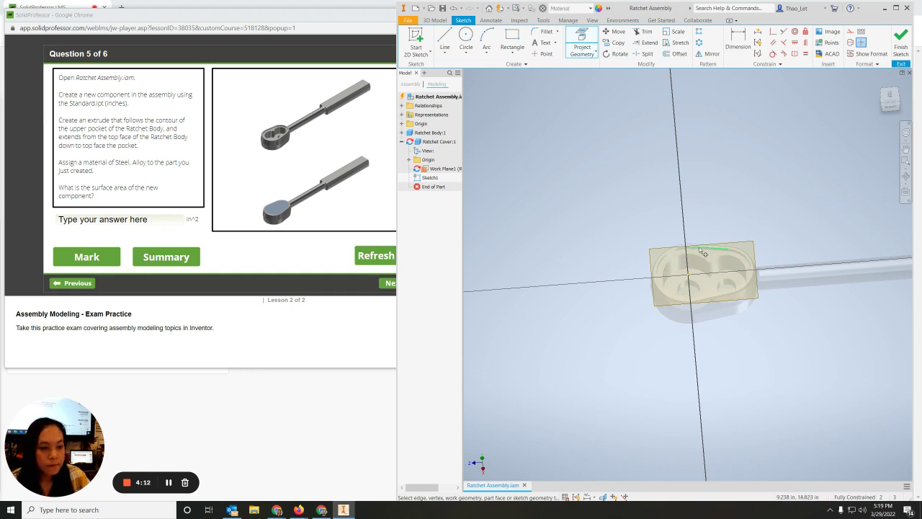
{"action": "middle_click_drag", "start_coordinate": [680, 272], "coordinate": [680, 267], "text": "shift"}
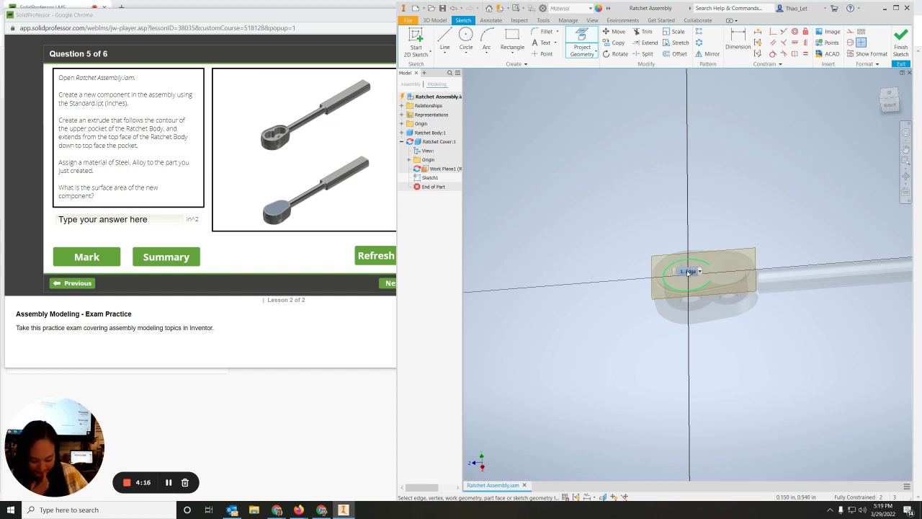
{"action": "left_click", "coordinate": [732, 264]}
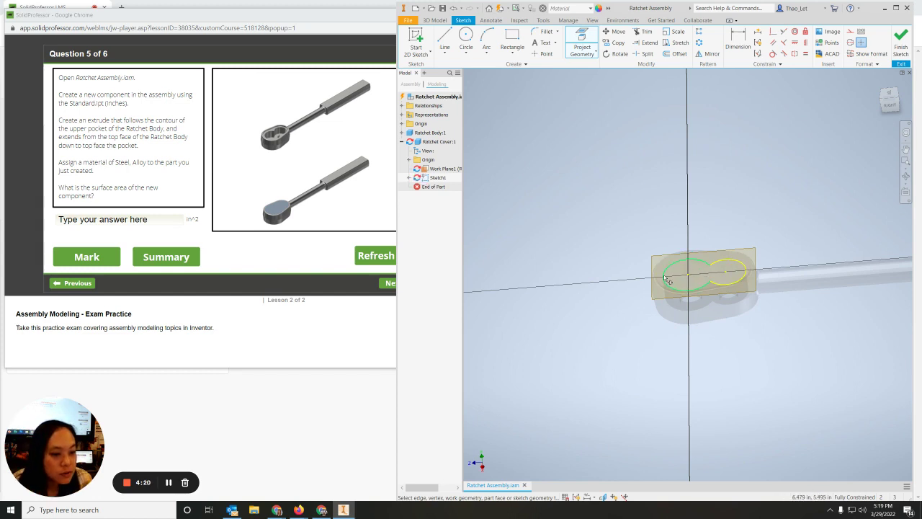
{"action": "left_click", "coordinate": [667, 280]}
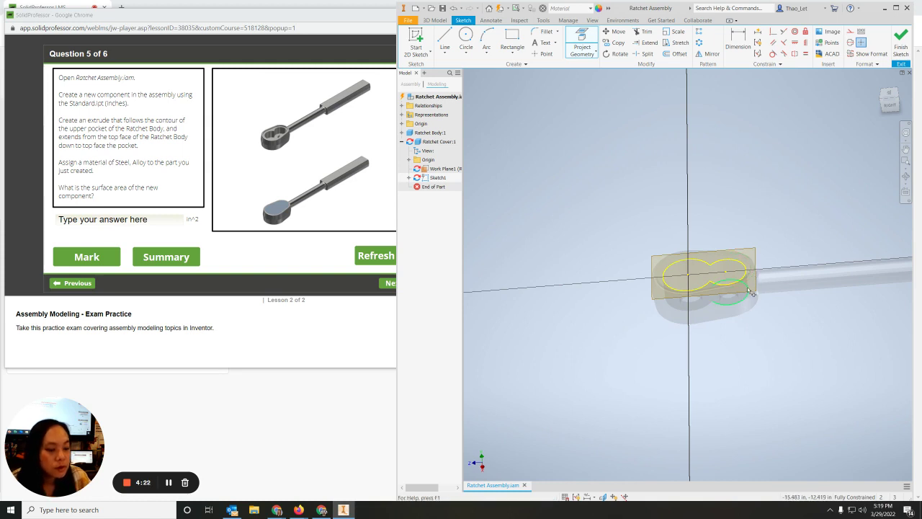
{"action": "mouse_move", "coordinate": [751, 275]}
{"action": "middle_mouse_down", "text": "shift"}
{"action": "mouse_move", "coordinate": [756, 308]}
{"action": "mouse_move", "coordinate": [756, 281]}
{"action": "middle_mouse_up", "text": "shift"}
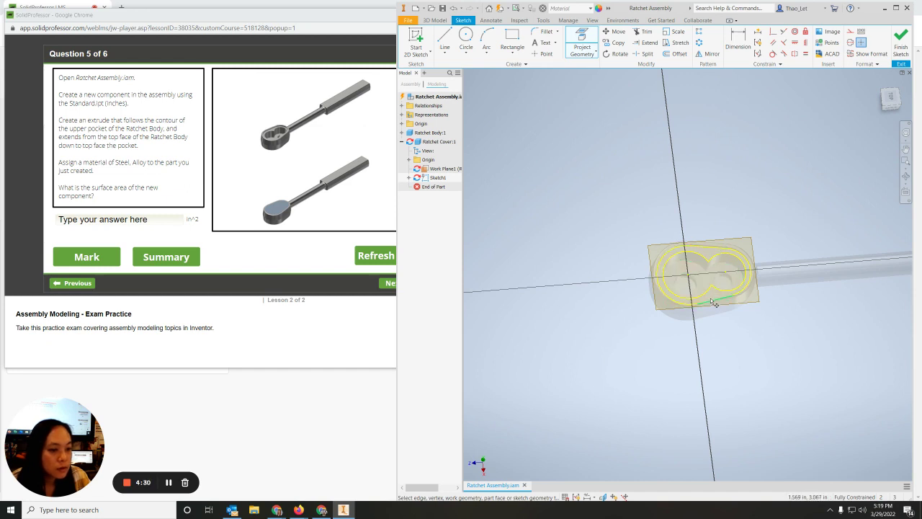
{"action": "scroll", "coordinate": [714, 303], "scroll_direction": "down", "scroll_amount": 2}
{"action": "scroll", "coordinate": [714, 304], "scroll_direction": "up", "scroll_amount": 5}
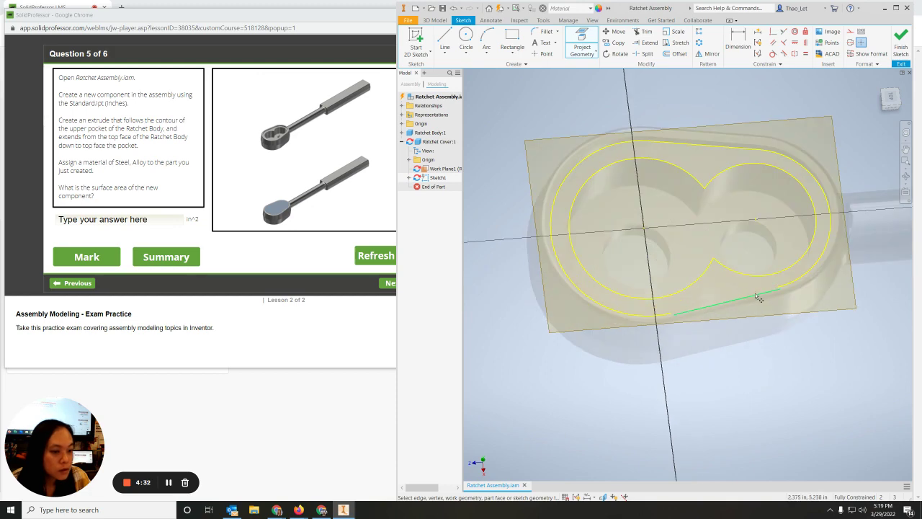
{"action": "mouse_move", "coordinate": [753, 288]}
{"action": "middle_mouse_down", "text": "shift"}
{"action": "mouse_move", "coordinate": [742, 266]}
{"action": "mouse_move", "coordinate": [750, 289]}
{"action": "mouse_move", "coordinate": [724, 261]}
{"action": "mouse_move", "coordinate": [667, 310]}
{"action": "middle_mouse_up", "text": "shift"}
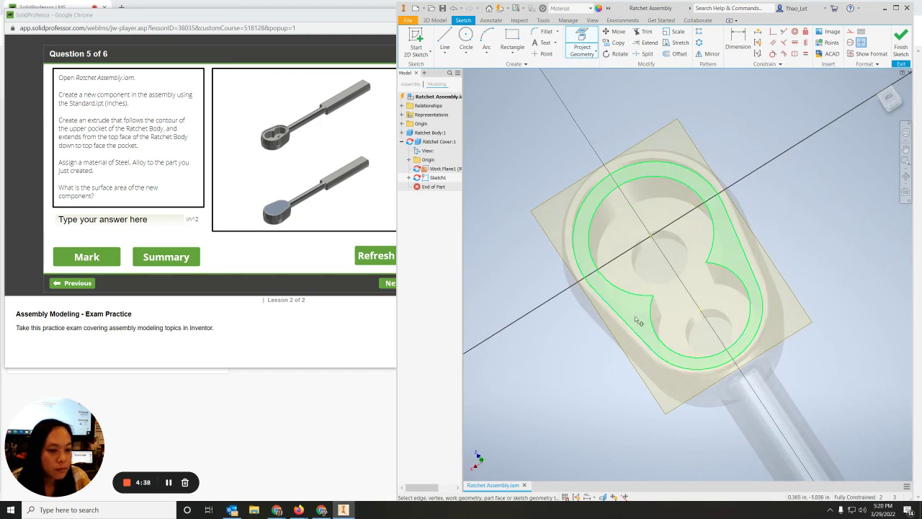
Extrude both projected sketch regions up to the Ratchet Body's top face, then return to the assembly.
{"action": "mouse_move", "coordinate": [870, 310]}
{"action": "middle_mouse_down", "text": "shift"}
{"action": "mouse_move", "coordinate": [845, 324]}
{"action": "mouse_move", "coordinate": [869, 333]}
{"action": "middle_mouse_up", "text": "shift"}
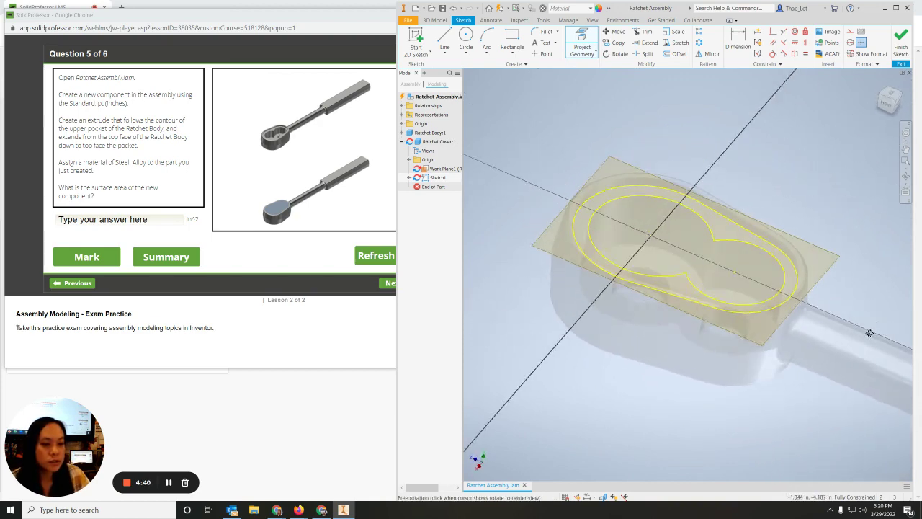
{"action": "left_click", "coordinate": [435, 20]}
{"action": "left_click", "coordinate": [445, 40]}
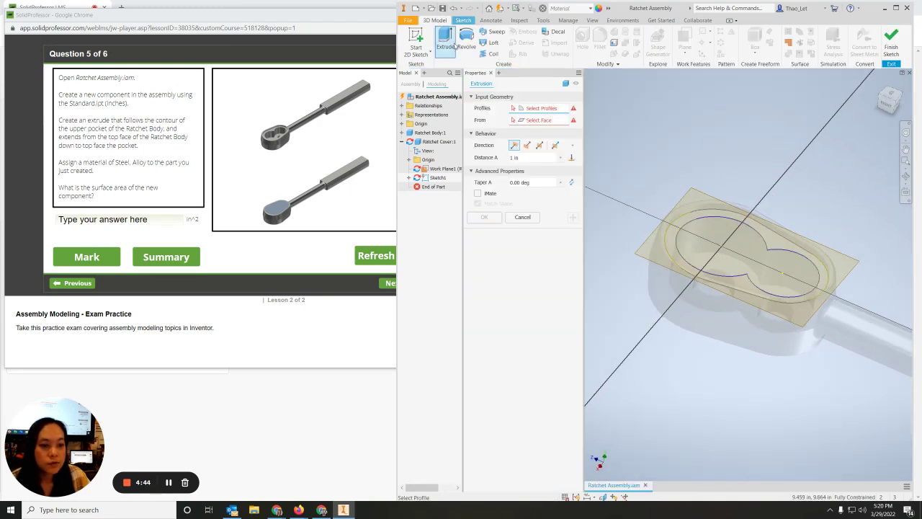
{"action": "left_click", "coordinate": [677, 237]}
{"action": "left_click", "coordinate": [708, 250]}
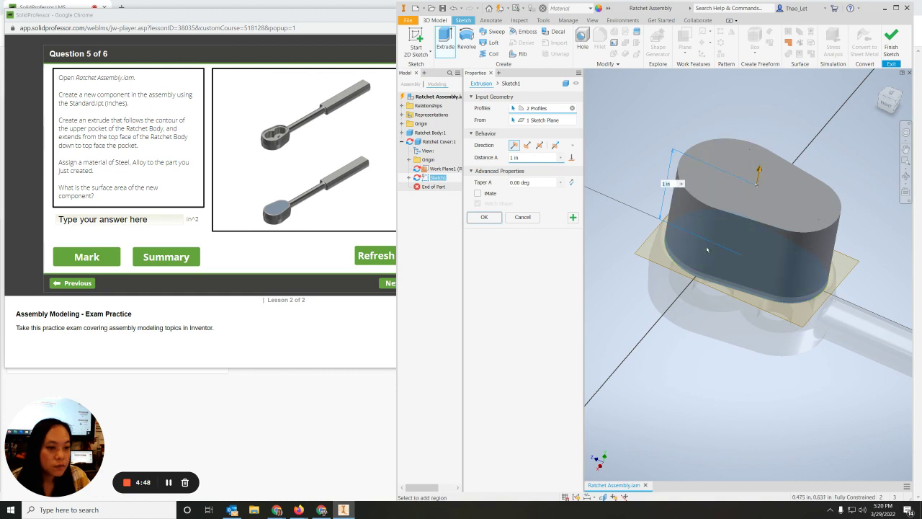
{"action": "left_click", "coordinate": [571, 158]}
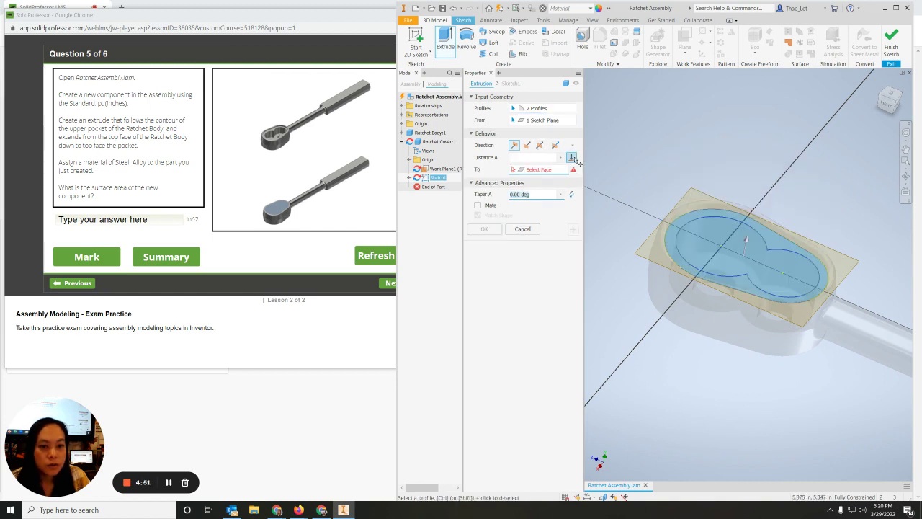
{"action": "left_click", "coordinate": [664, 229]}
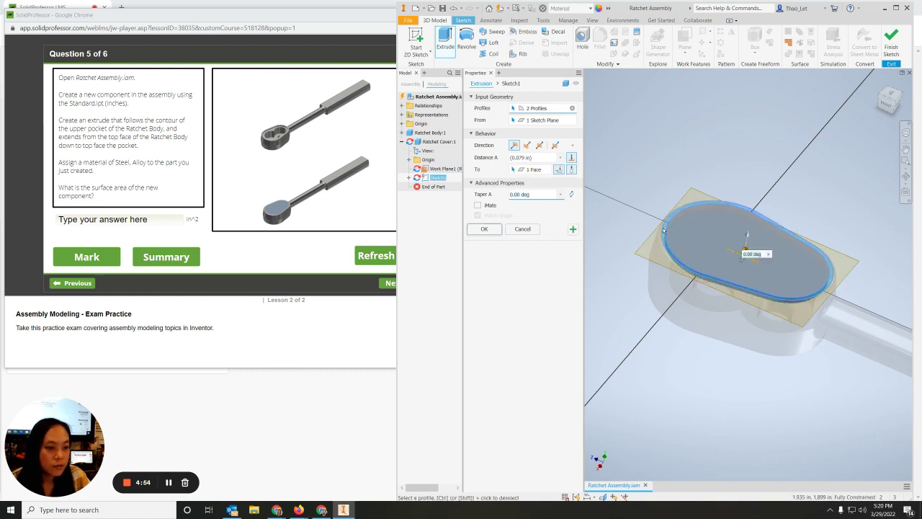
{"action": "left_click", "coordinate": [484, 229]}
{"action": "mouse_move", "coordinate": [703, 331]}
{"action": "middle_mouse_down", "text": "shift"}
{"action": "mouse_move", "coordinate": [697, 295]}
{"action": "mouse_move", "coordinate": [697, 324]}
{"action": "mouse_move", "coordinate": [697, 299]}
{"action": "mouse_move", "coordinate": [697, 315]}
{"action": "middle_mouse_up", "text": "shift"}
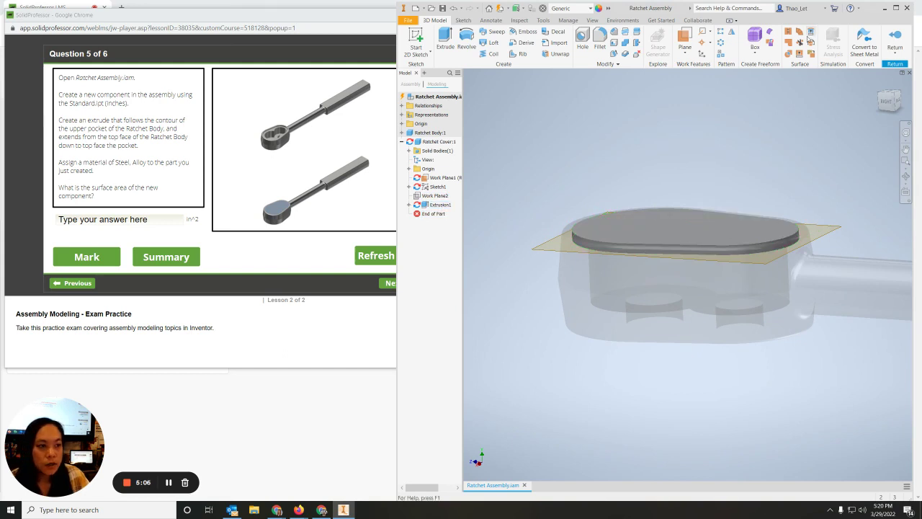
{"action": "left_click", "coordinate": [895, 41]}
Toggle the visibility of Work Plane2 on and off again, and collapse the Ratchet Cover's browser entries.
{"action": "middle_click_drag", "start_coordinate": [805, 215], "coordinate": [634, 240], "text": "shift"}
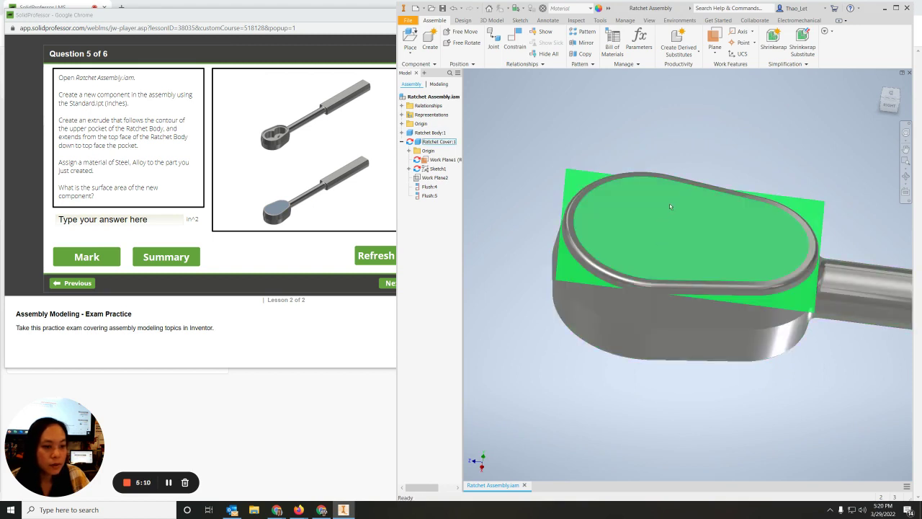
{"action": "right_click", "coordinate": [433, 180]}
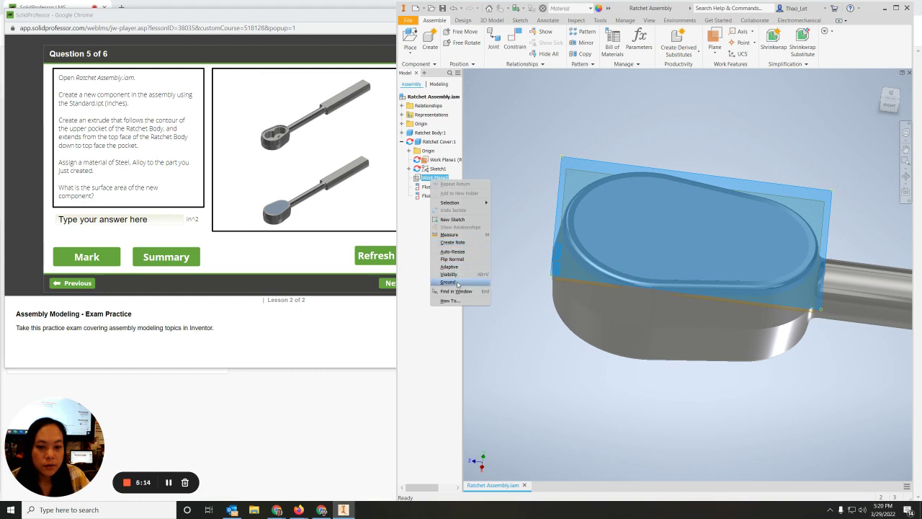
{"action": "left_click", "coordinate": [454, 273]}
{"action": "right_click", "coordinate": [434, 177]}
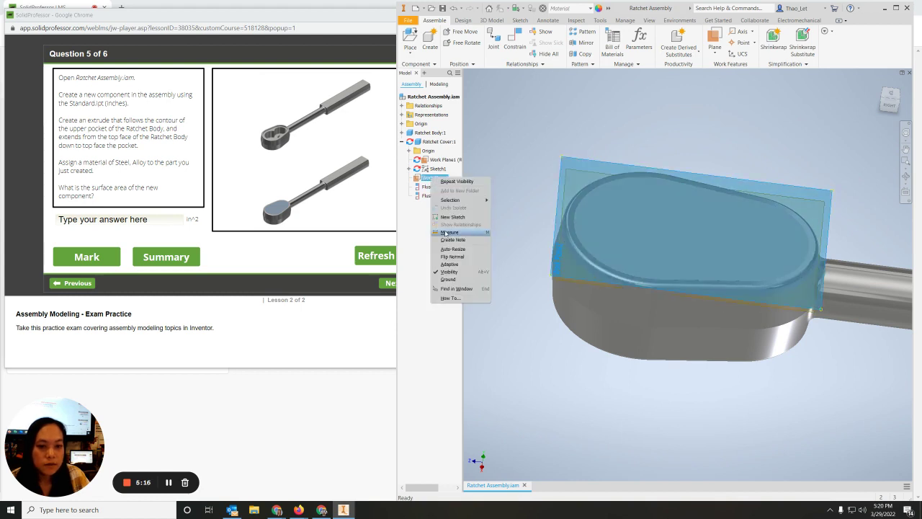
{"action": "left_click", "coordinate": [453, 276]}
{"action": "middle_click_drag", "start_coordinate": [539, 327], "coordinate": [504, 288], "text": "shift"}
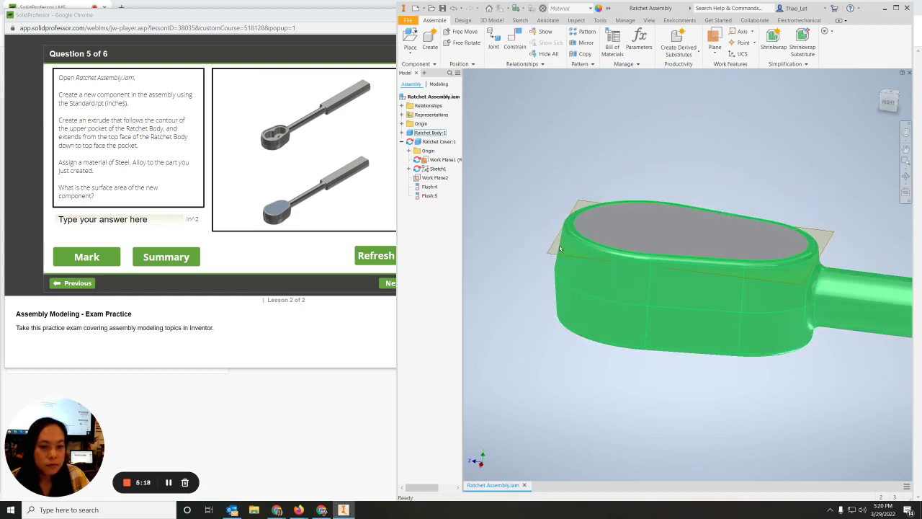
{"action": "left_click", "coordinate": [401, 142]}
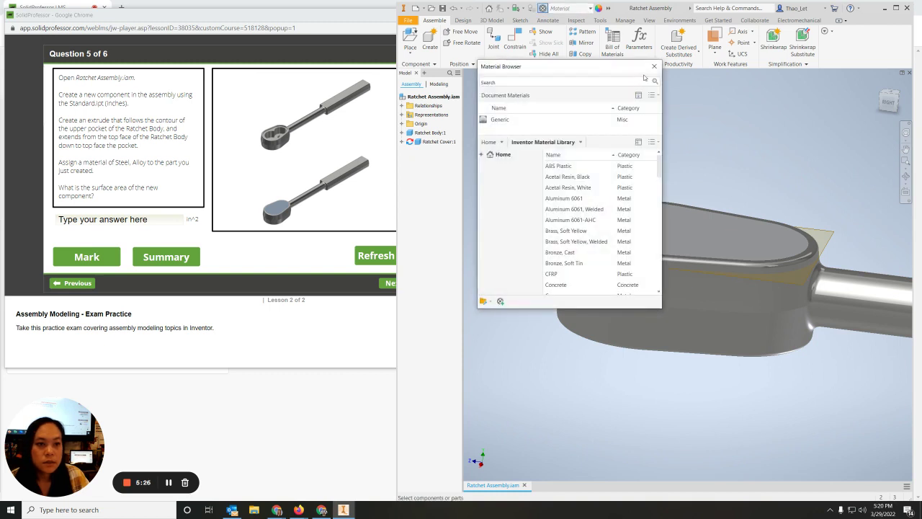
Add Steel, Alloy from the Inventor Material Library to the document materials and close the Material Browser.
{"action": "left_click", "coordinate": [654, 66]}
{"action": "left_click", "coordinate": [590, 8]}
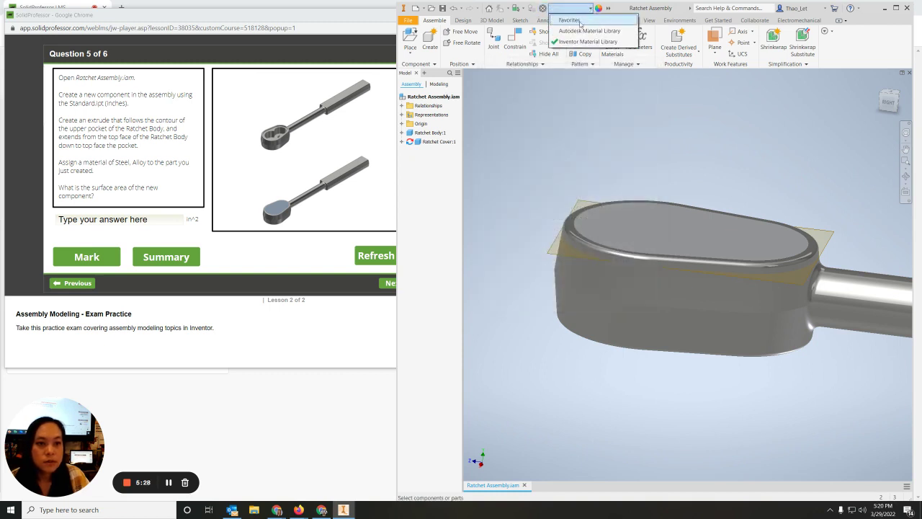
{"action": "left_click", "coordinate": [542, 9]}
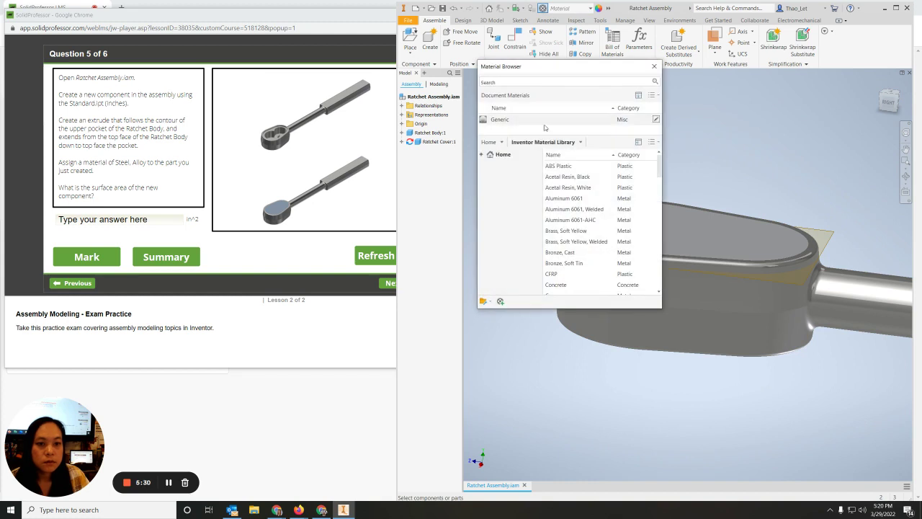
{"action": "scroll", "coordinate": [583, 259], "scroll_direction": "down", "scroll_amount": 3}
{"action": "scroll", "coordinate": [583, 259], "scroll_direction": "down", "scroll_amount": 15}
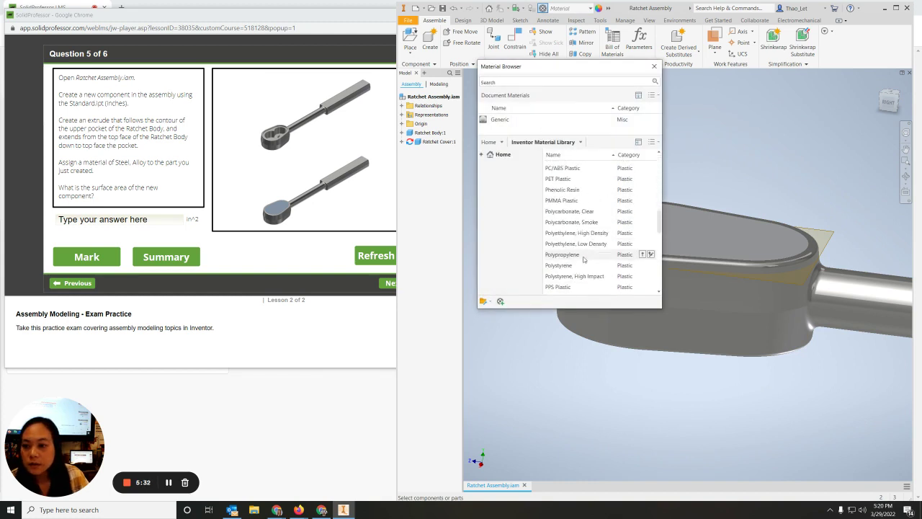
{"action": "scroll", "coordinate": [583, 259], "scroll_direction": "down", "scroll_amount": 5}
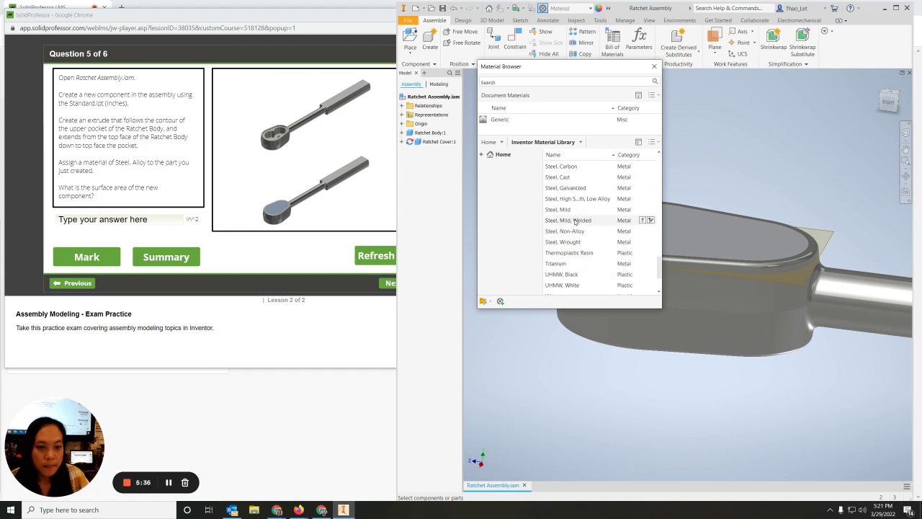
{"action": "scroll", "coordinate": [576, 220], "scroll_direction": "up", "scroll_amount": 2}
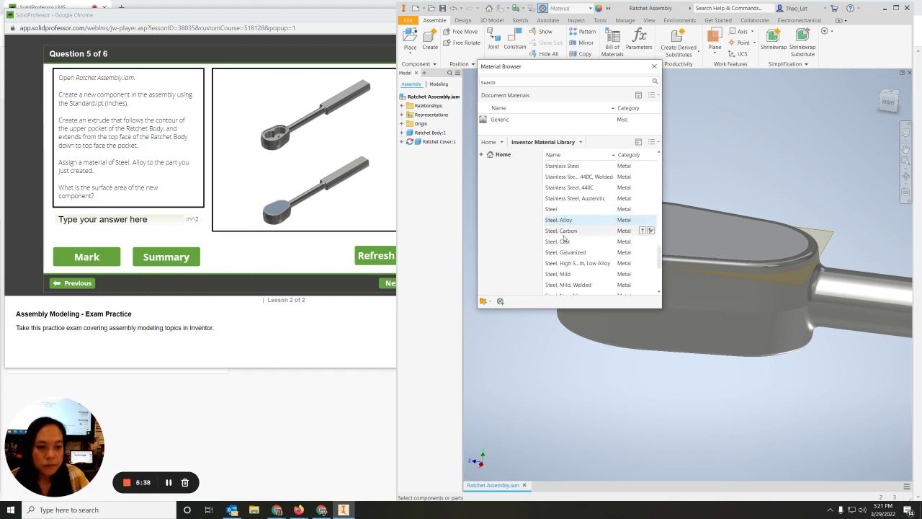
{"action": "double_click", "coordinate": [562, 220]}
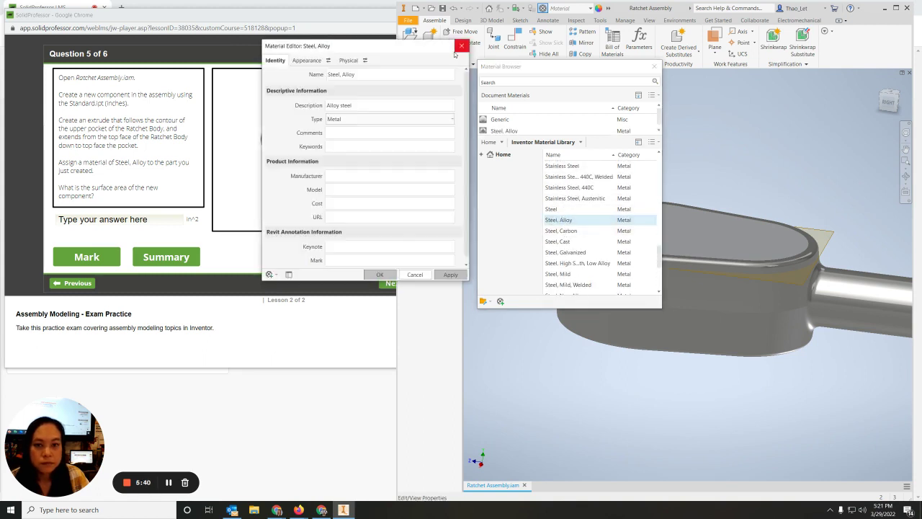
{"action": "left_click", "coordinate": [381, 275]}
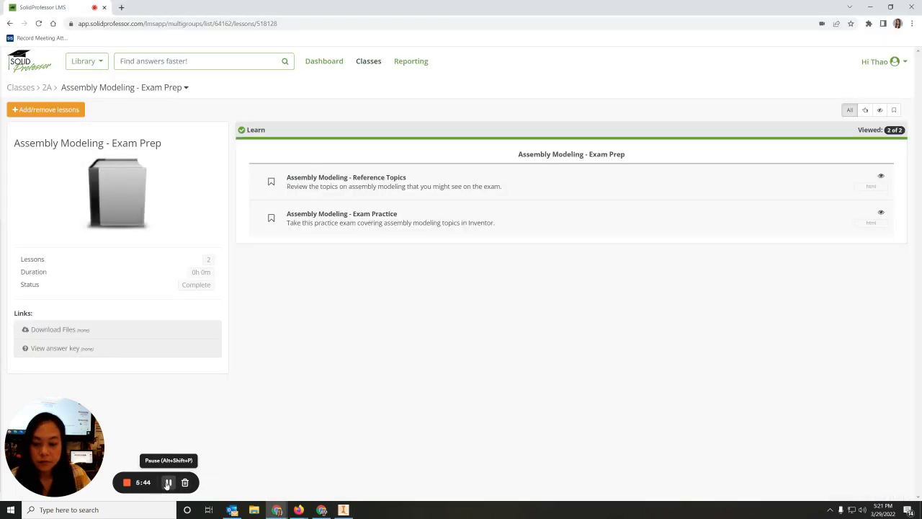
{"action": "left_click", "coordinate": [343, 509]}
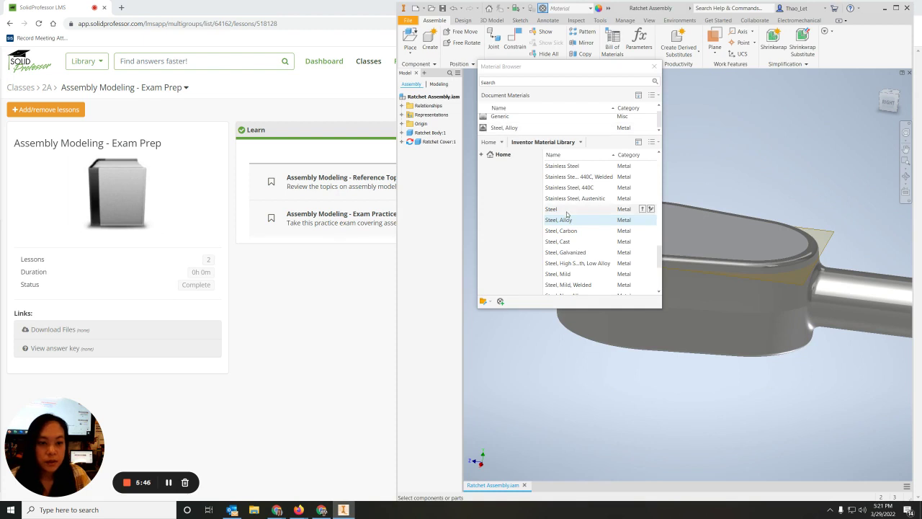
{"action": "left_click", "coordinate": [654, 67]}
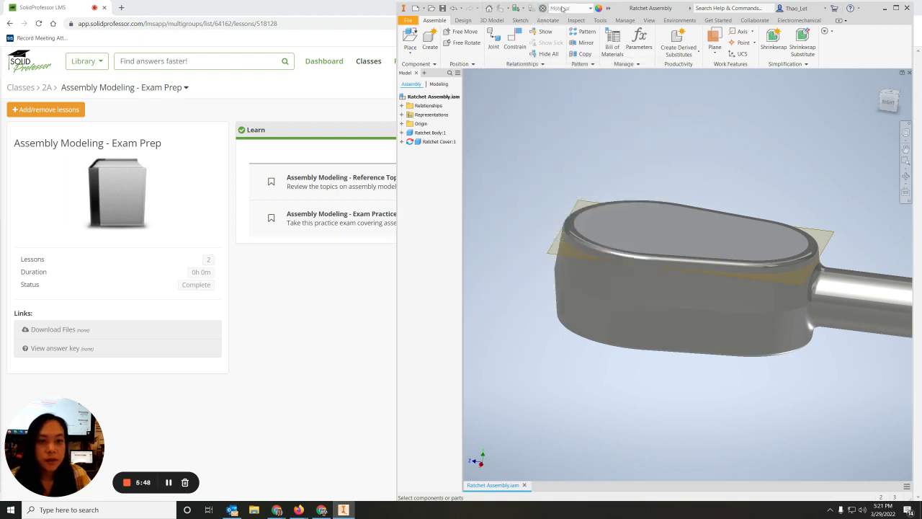
Maximize the Inventor window and check the identity details of the Steel, Alloy document material.
{"action": "left_click", "coordinate": [563, 8]}
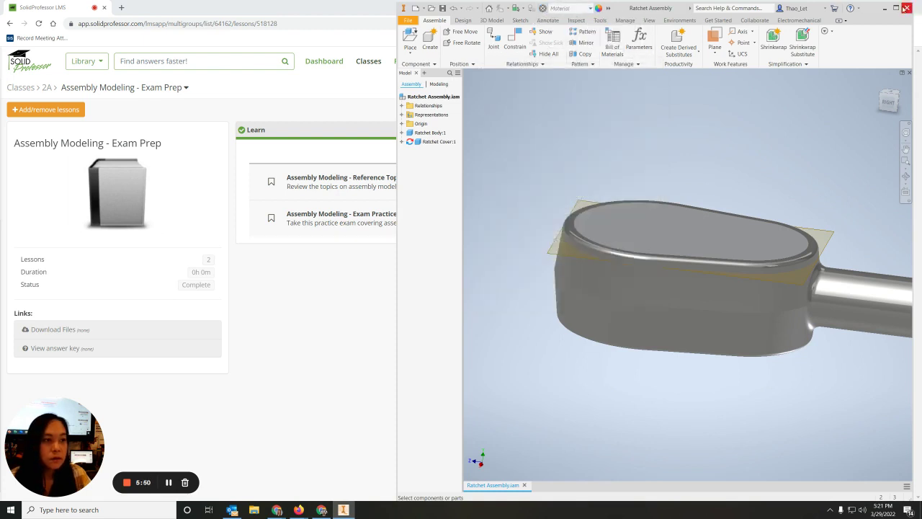
{"action": "left_click", "coordinate": [895, 8]}
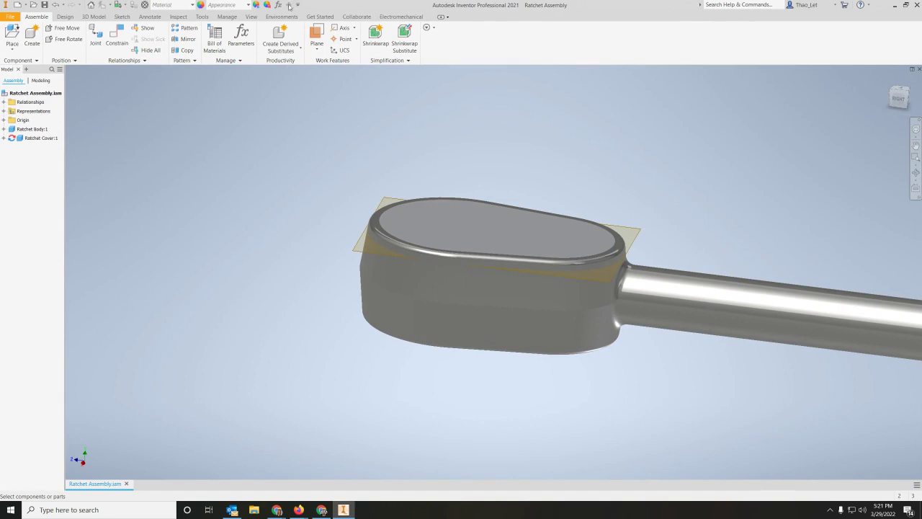
{"action": "left_click", "coordinate": [143, 5]}
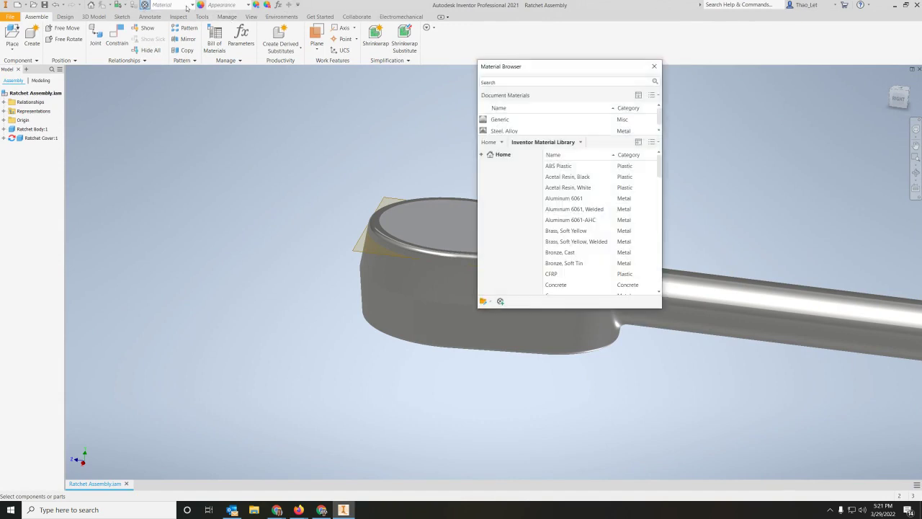
{"action": "left_click", "coordinate": [192, 4]}
{"action": "left_click", "coordinate": [192, 4]}
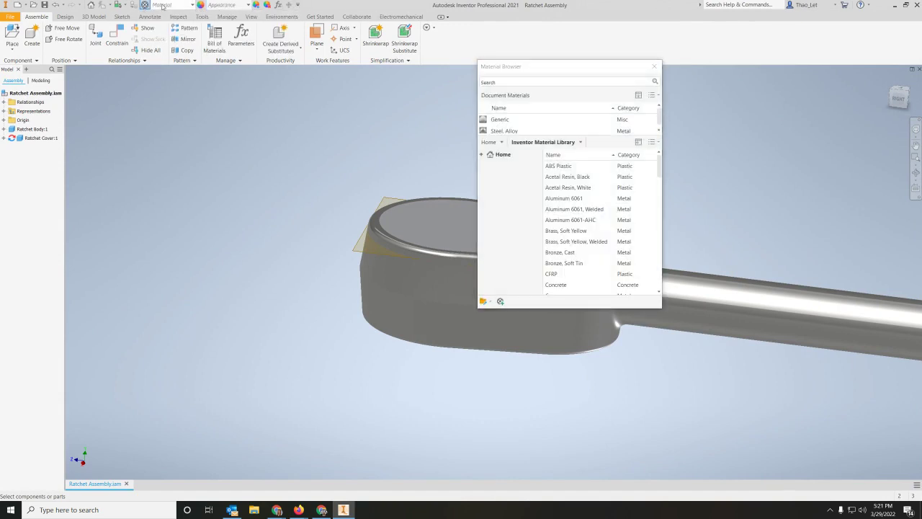
{"action": "double_click", "coordinate": [496, 127]}
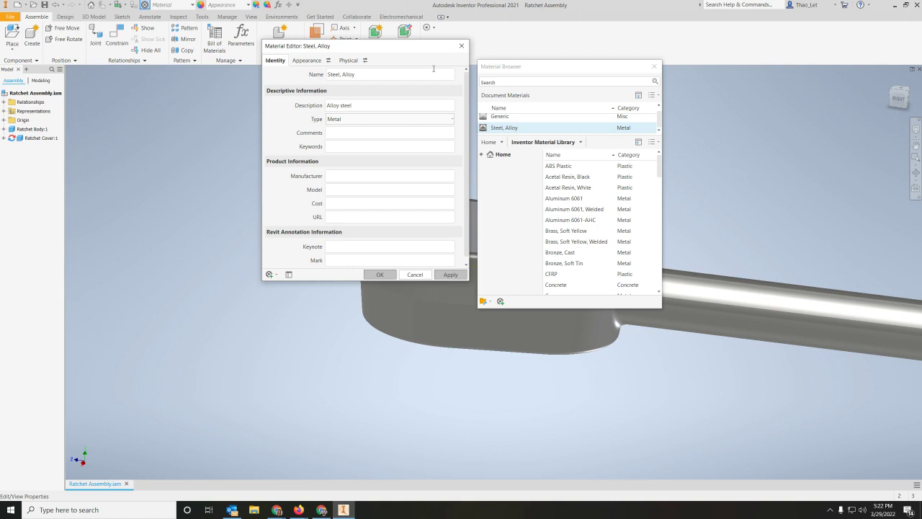
{"action": "left_click", "coordinate": [459, 47]}
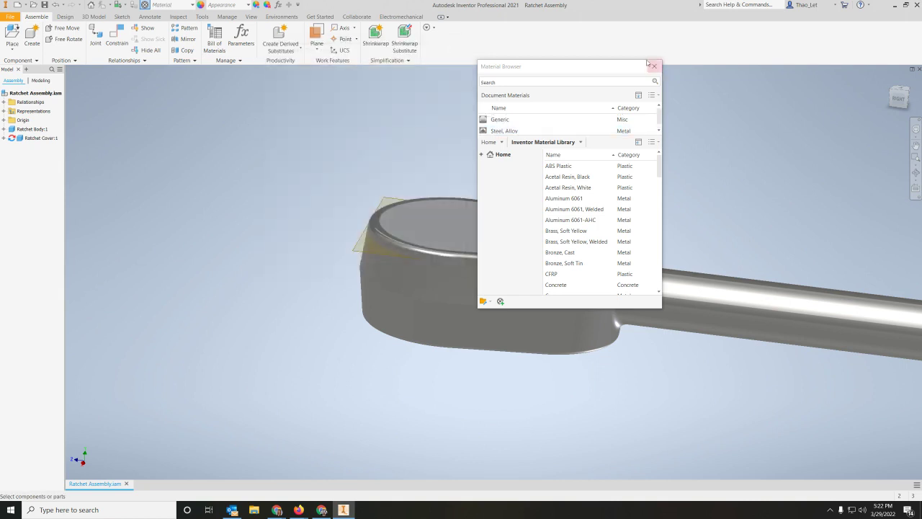
{"action": "left_click", "coordinate": [652, 64]}
Switch the active material library to the Autodesk Material Library.
{"action": "left_click", "coordinate": [174, 6]}
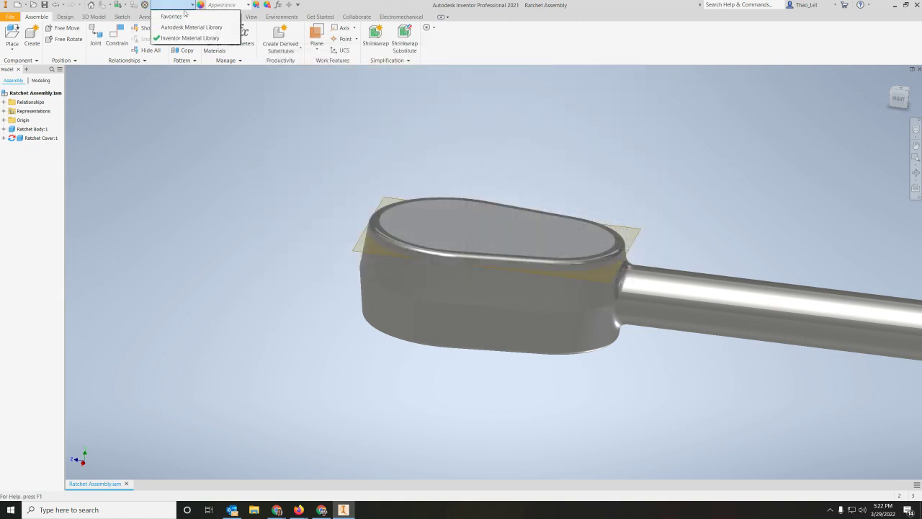
{"action": "left_click", "coordinate": [174, 17]}
{"action": "left_click", "coordinate": [191, 5]}
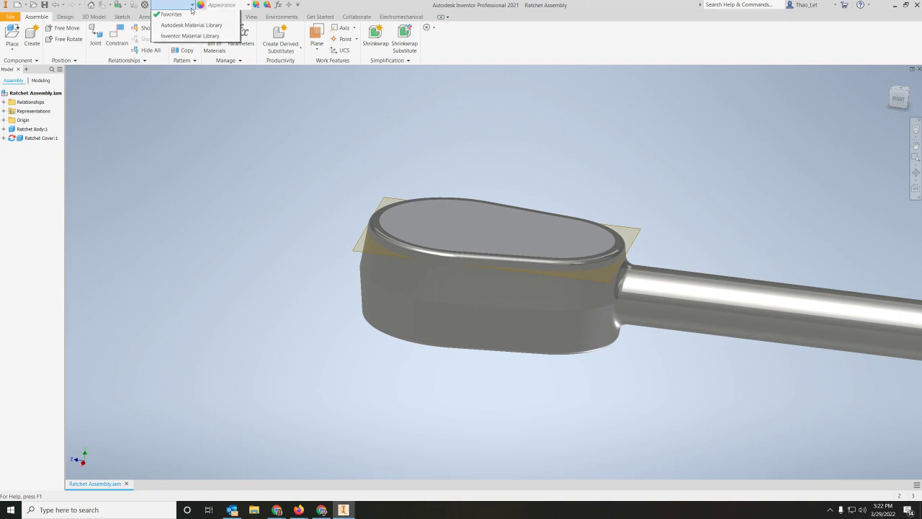
{"action": "left_click", "coordinate": [184, 27]}
Check the appearance properties of the Steel, Alloy document material and close the Material Editor.
{"action": "left_click", "coordinate": [145, 5]}
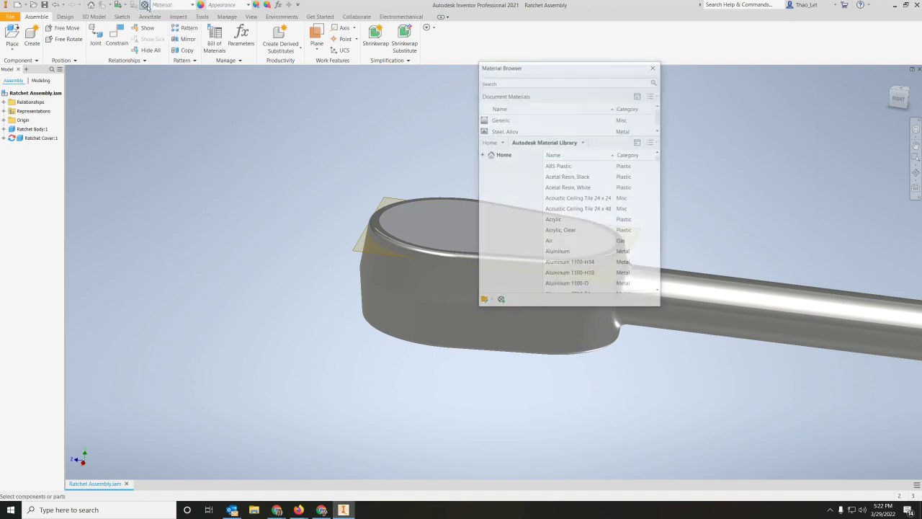
{"action": "double_click", "coordinate": [508, 128]}
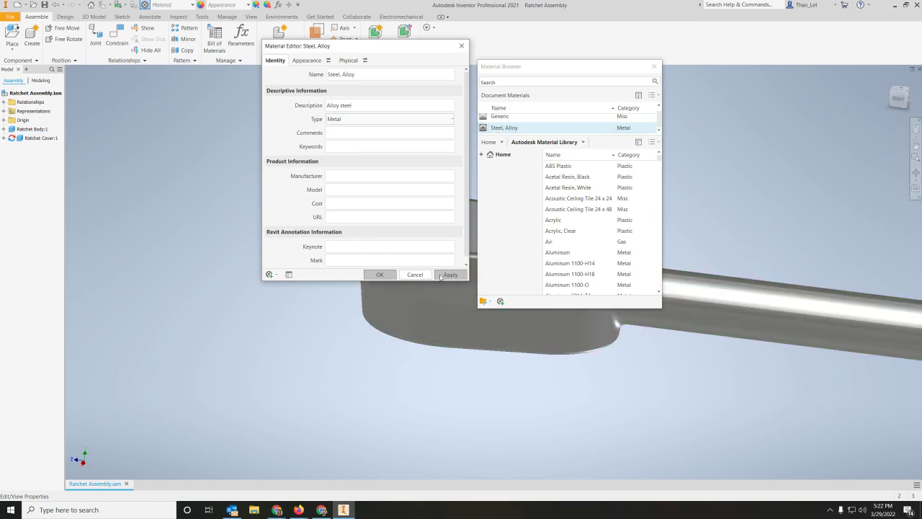
{"action": "left_click", "coordinate": [305, 60]}
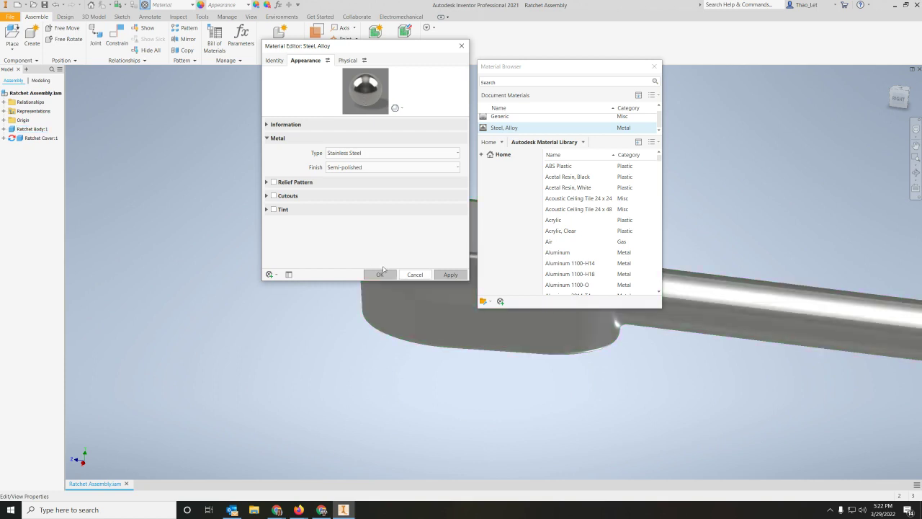
{"action": "left_click", "coordinate": [461, 46]}
Switch the appearance library to the Autodesk Material Library, restore the window to its smaller size and close the Material Browser.
{"action": "left_click", "coordinate": [245, 6]}
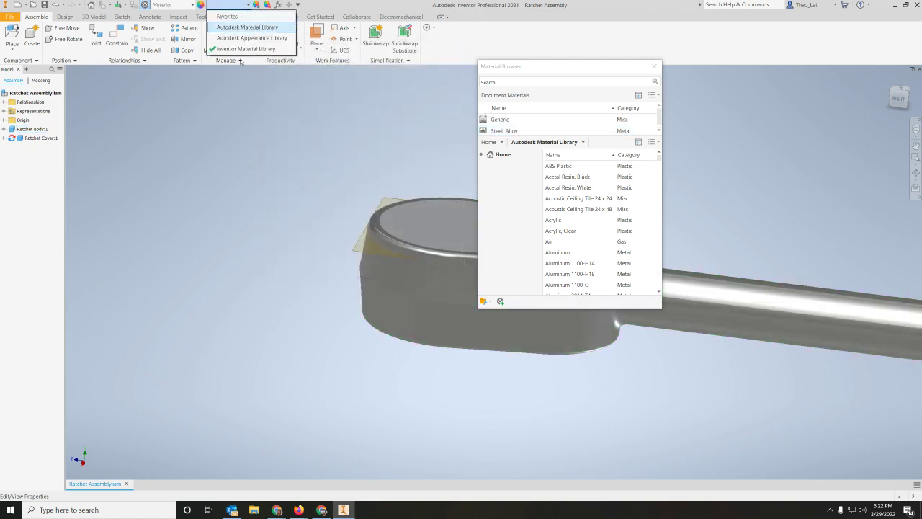
{"action": "left_click", "coordinate": [247, 27]}
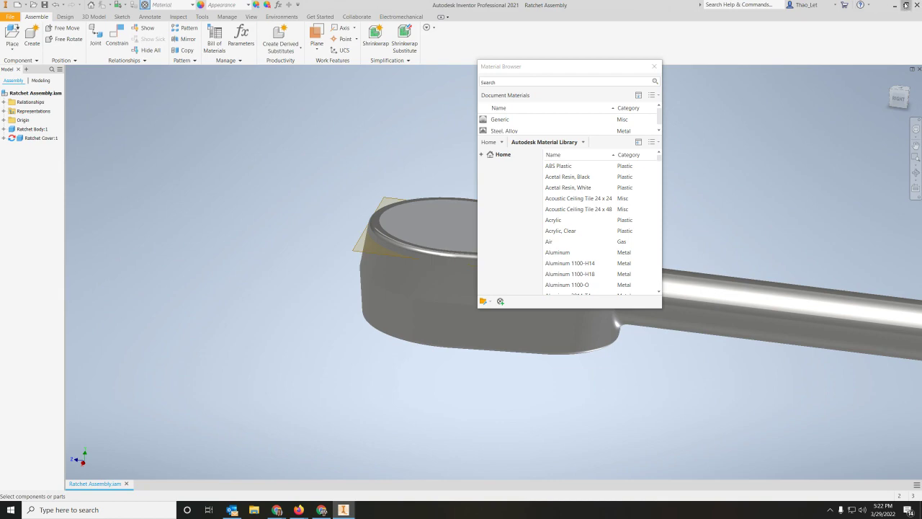
{"action": "left_click", "coordinate": [906, 5]}
{"action": "left_click", "coordinate": [654, 66]}
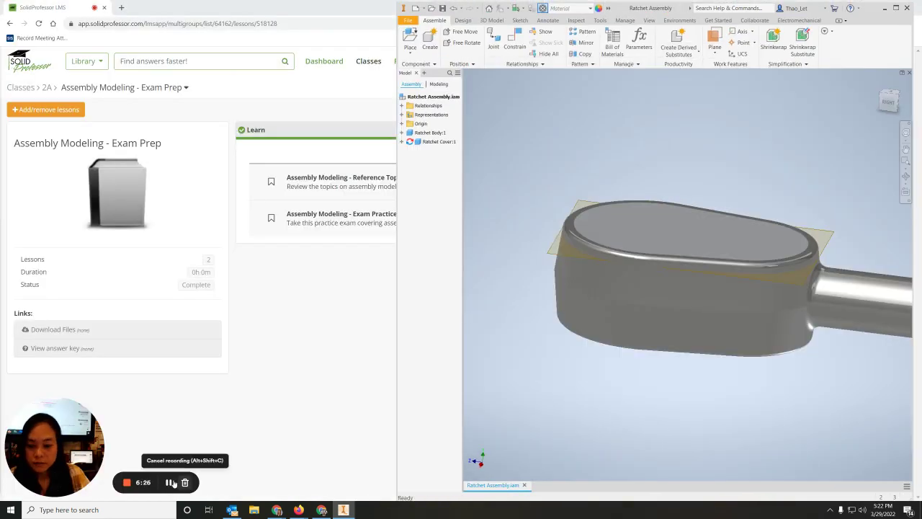
{"action": "left_click", "coordinate": [180, 439]}
{"action": "left_click", "coordinate": [342, 509]}
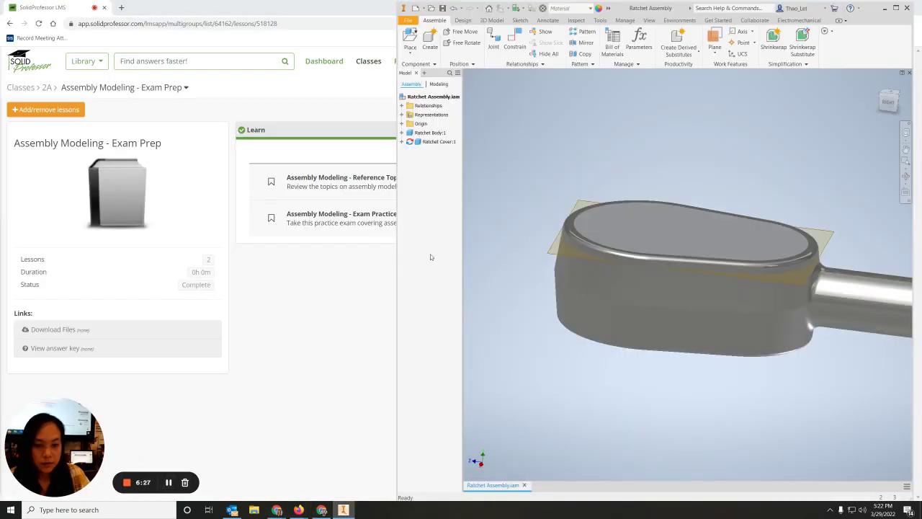
Update the Ratchet Cover's physical iProperties, read its surface area and close the dialog.
{"action": "right_click", "coordinate": [433, 141]}
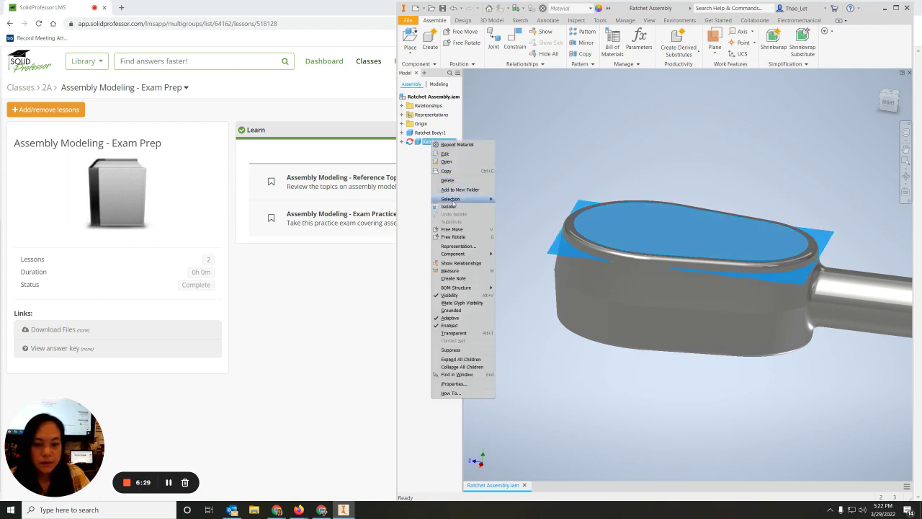
{"action": "left_click", "coordinate": [454, 383]}
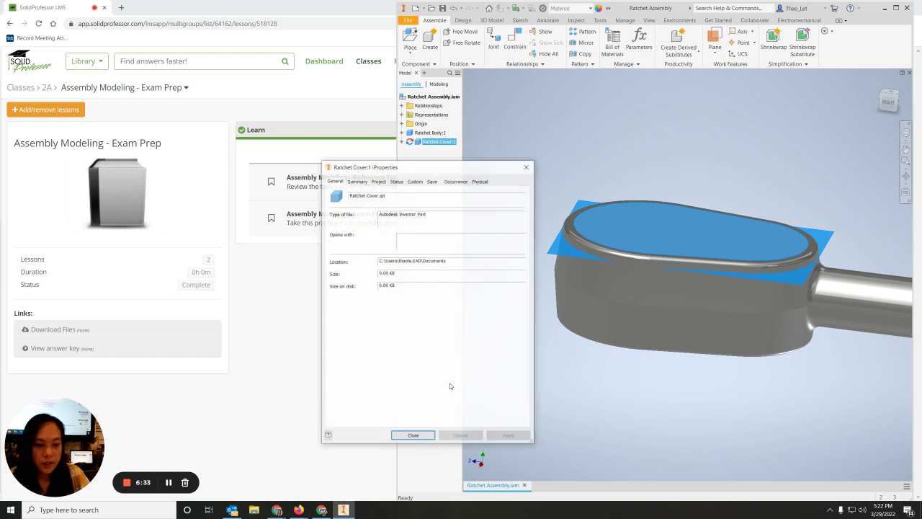
{"action": "left_click", "coordinate": [479, 181]}
{"action": "left_click", "coordinate": [504, 201]}
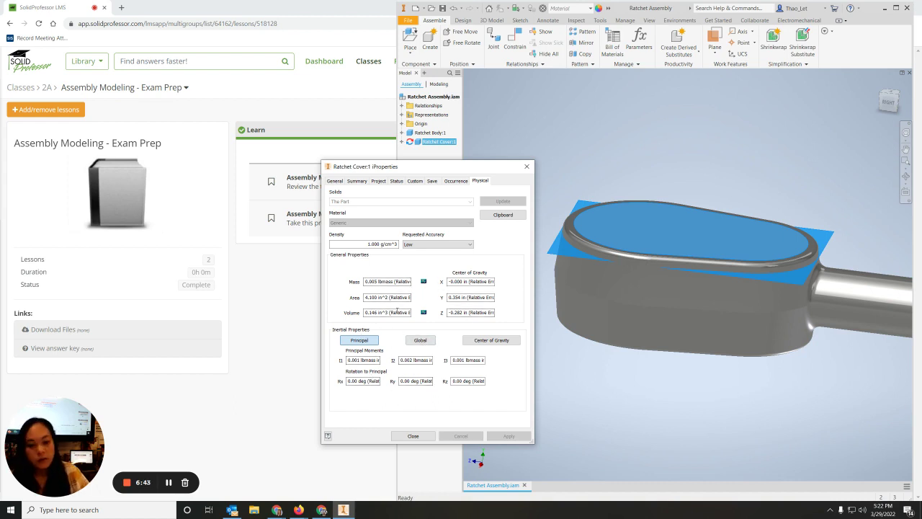
{"action": "left_click_drag", "start_coordinate": [379, 296], "coordinate": [362, 297]}
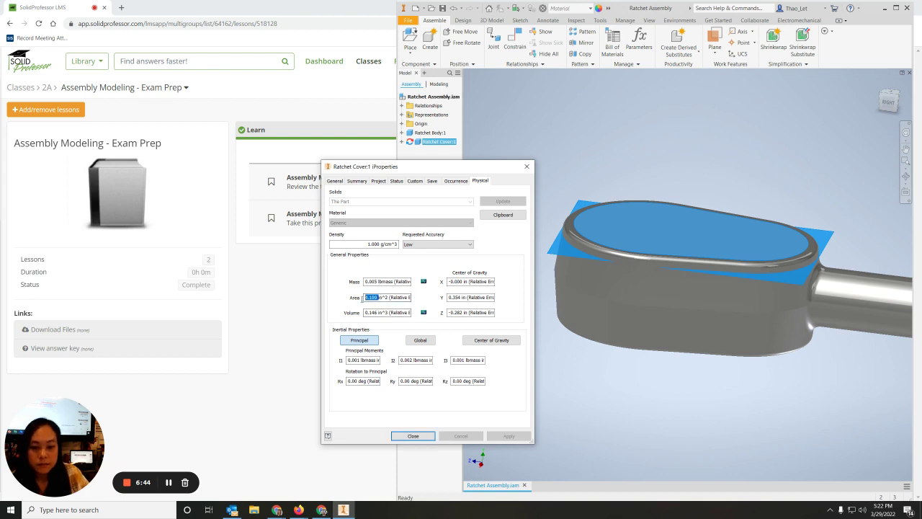
{"action": "left_click", "coordinate": [415, 435]}
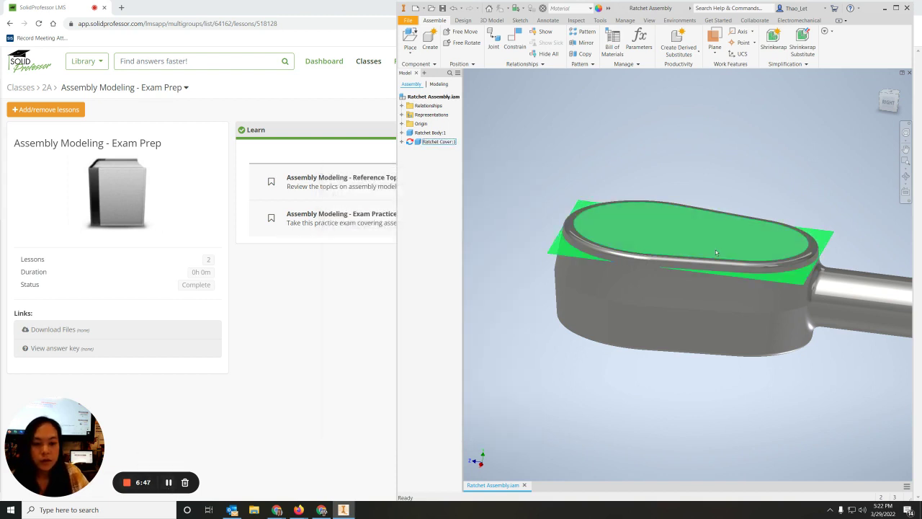